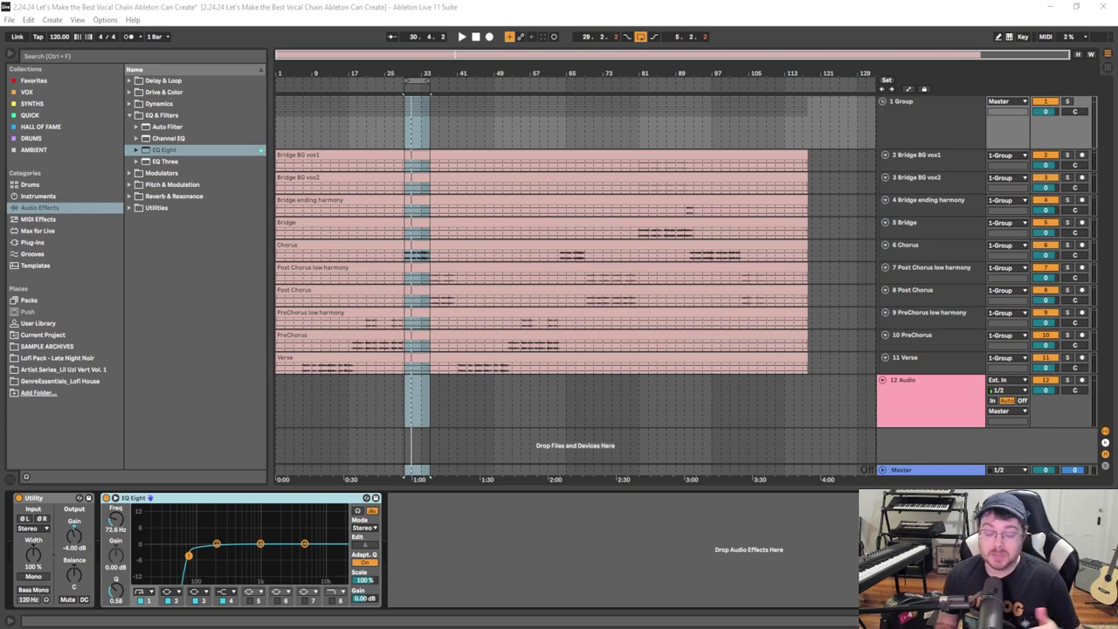
# Delete the Utility and EQ Eight from track 12, then play and stop to hear the dry vocals.
pyautogui.press('Delete')
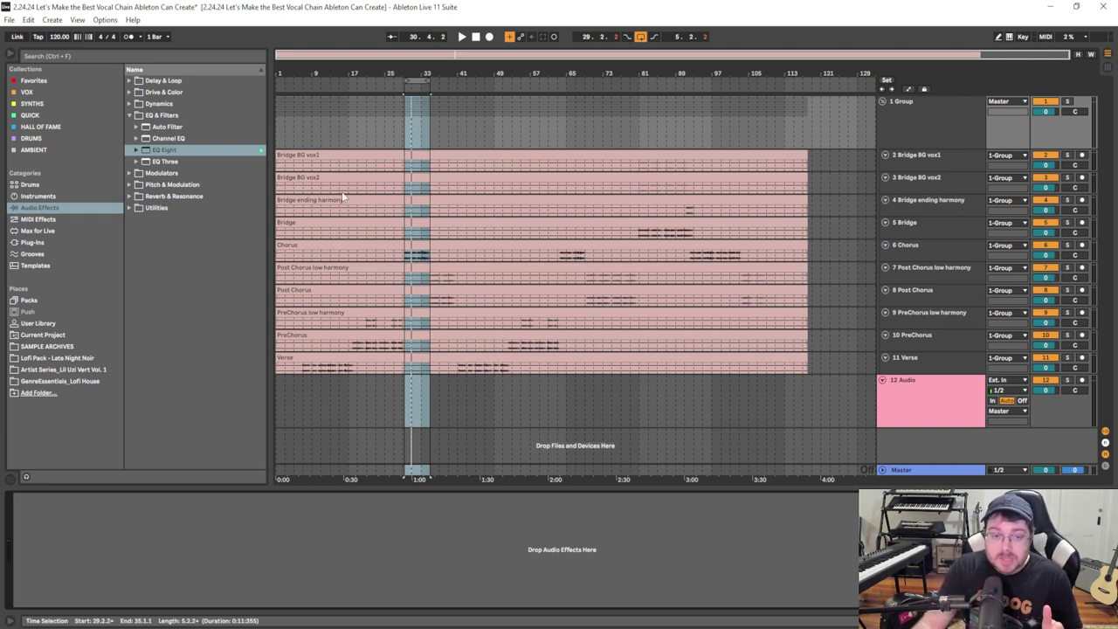
pyautogui.click(463, 39)
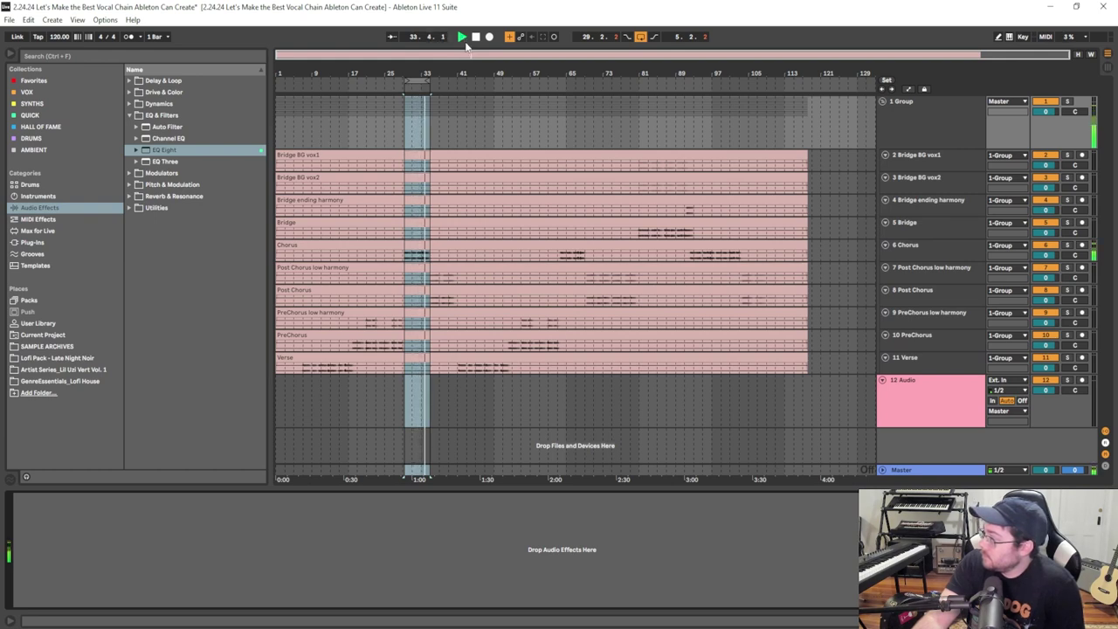
pyautogui.click(474, 37)
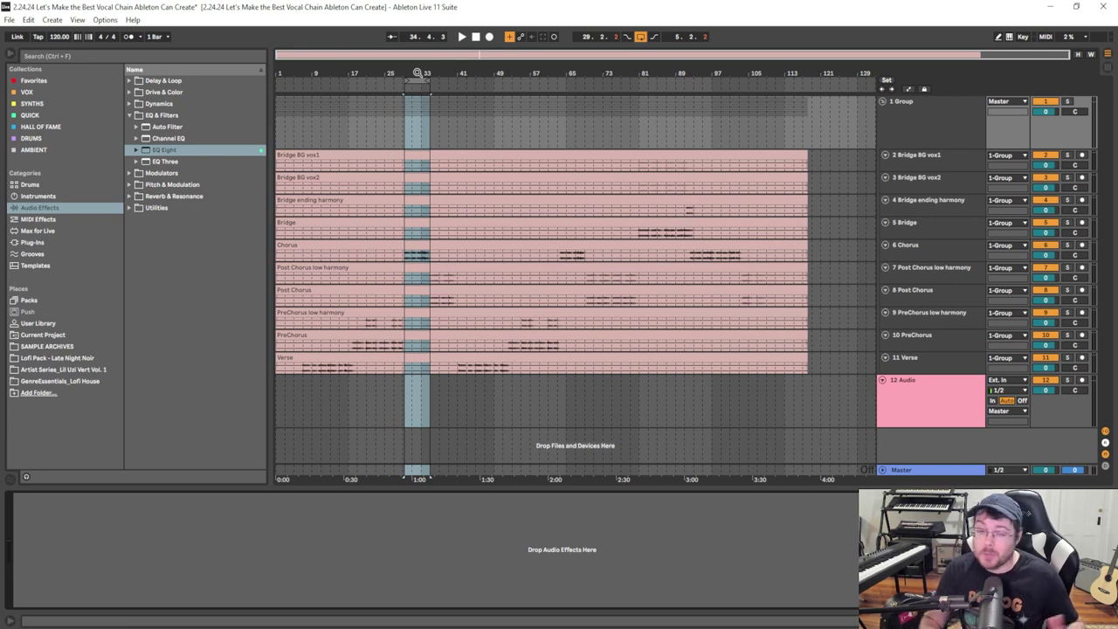
# Load Utility from Audio Effects > Utilities onto the vocal track with gain at -4.00 dB.
pyautogui.click(129, 207)
pyautogui.click(157, 277)
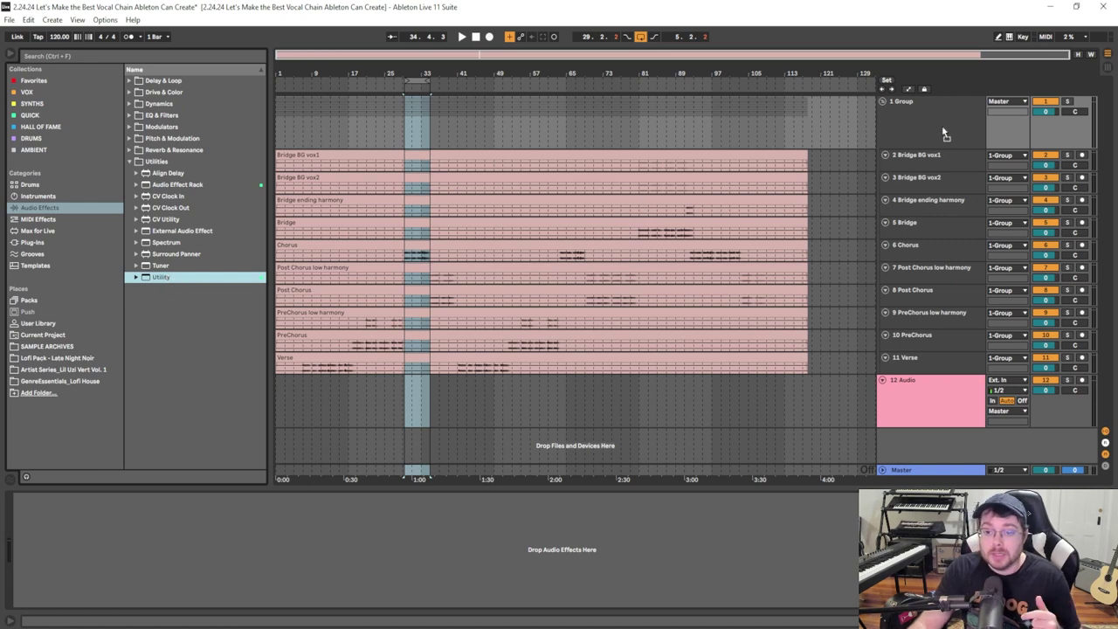
pyautogui.press('Return')
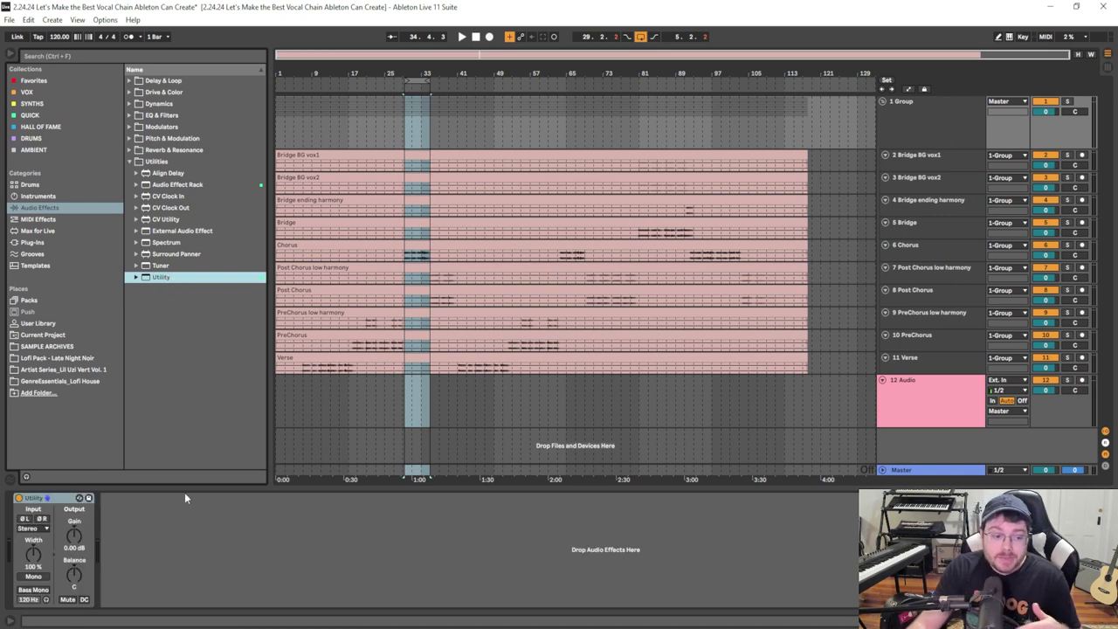
pyautogui.click(73, 549)
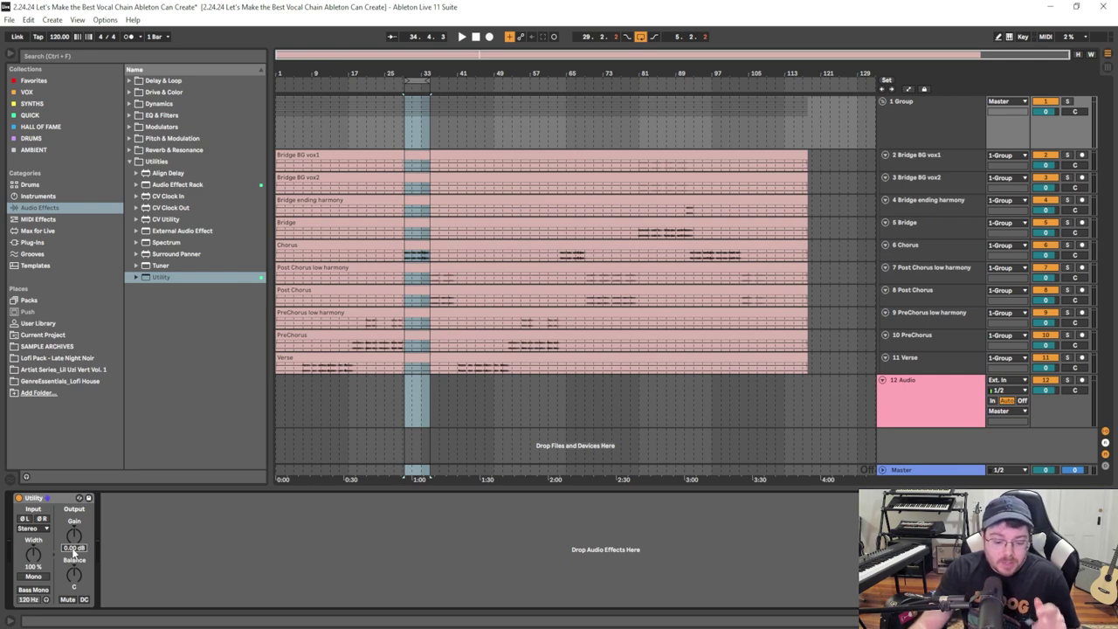
pyautogui.write('-4')
pyautogui.press('Return')
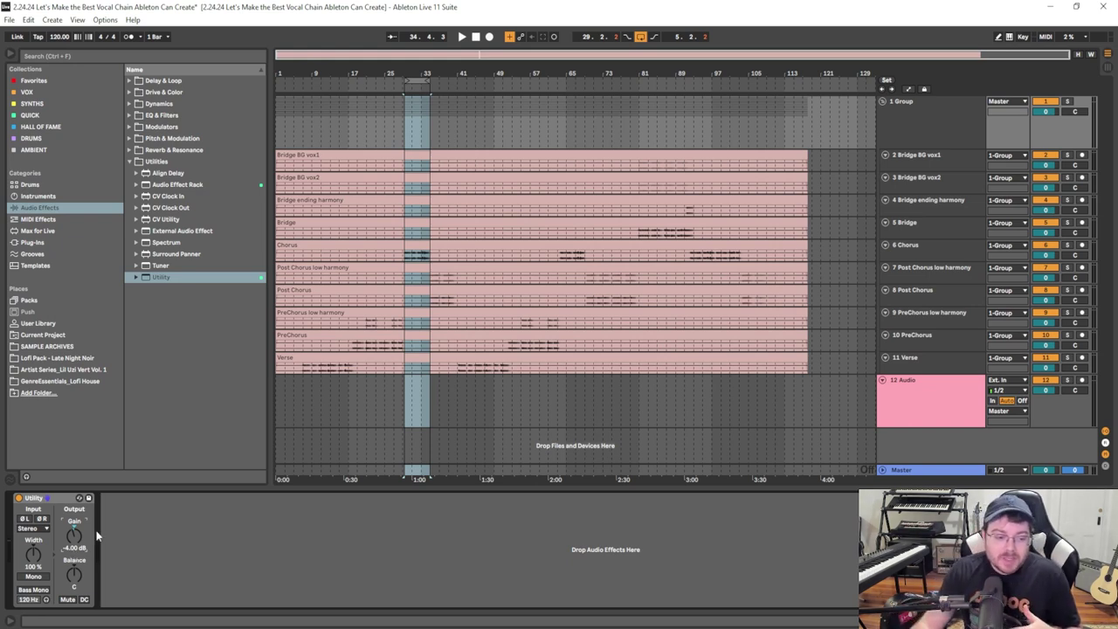
# Add an EQ Eight from EQ & Filters after the Utility and show its expanded display.
pyautogui.click(129, 162)
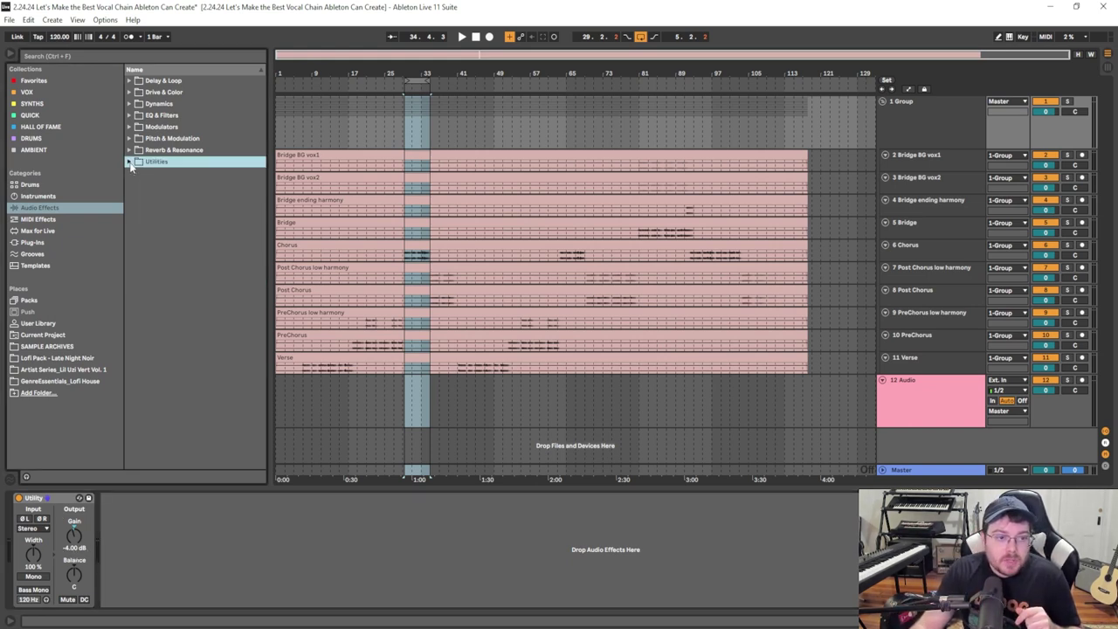
pyautogui.click(129, 115)
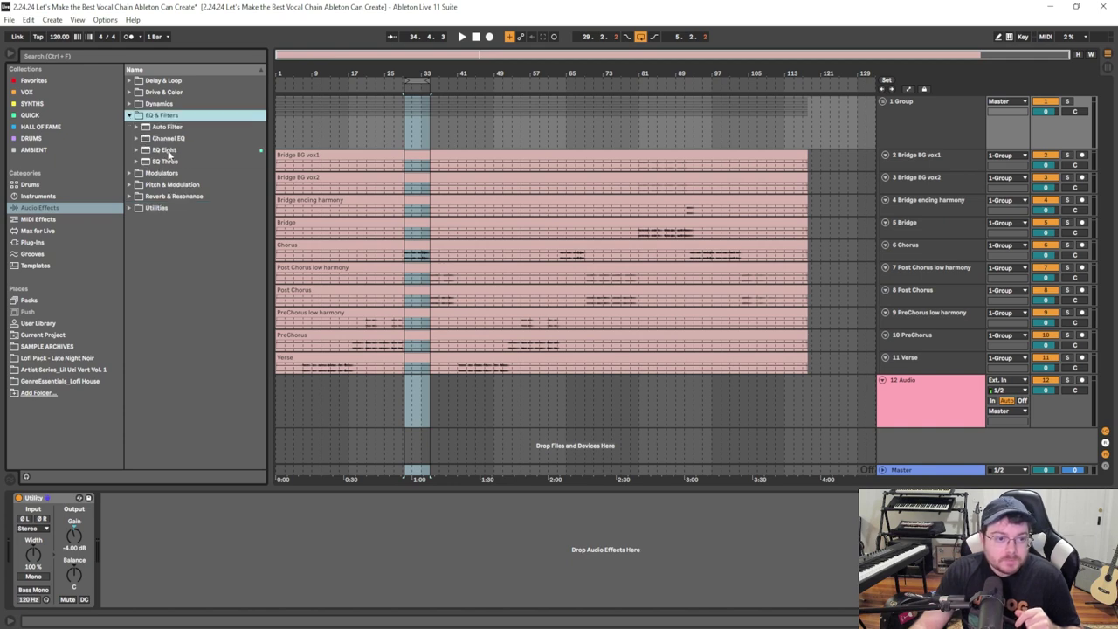
pyautogui.moveTo(162, 149); pyautogui.dragTo(169, 524)
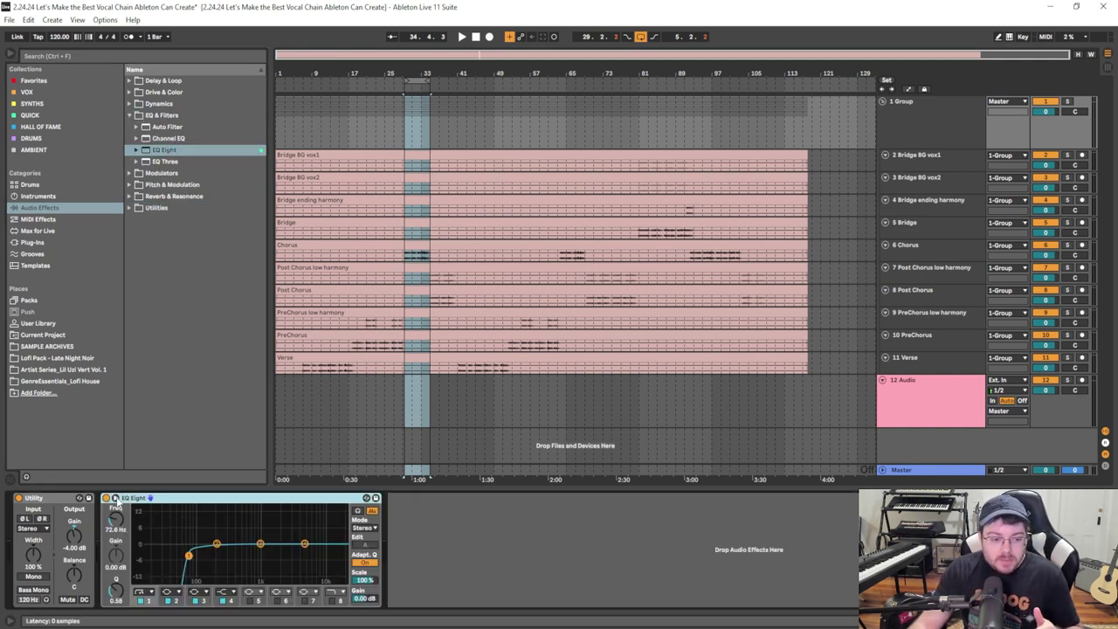
pyautogui.click(115, 499)
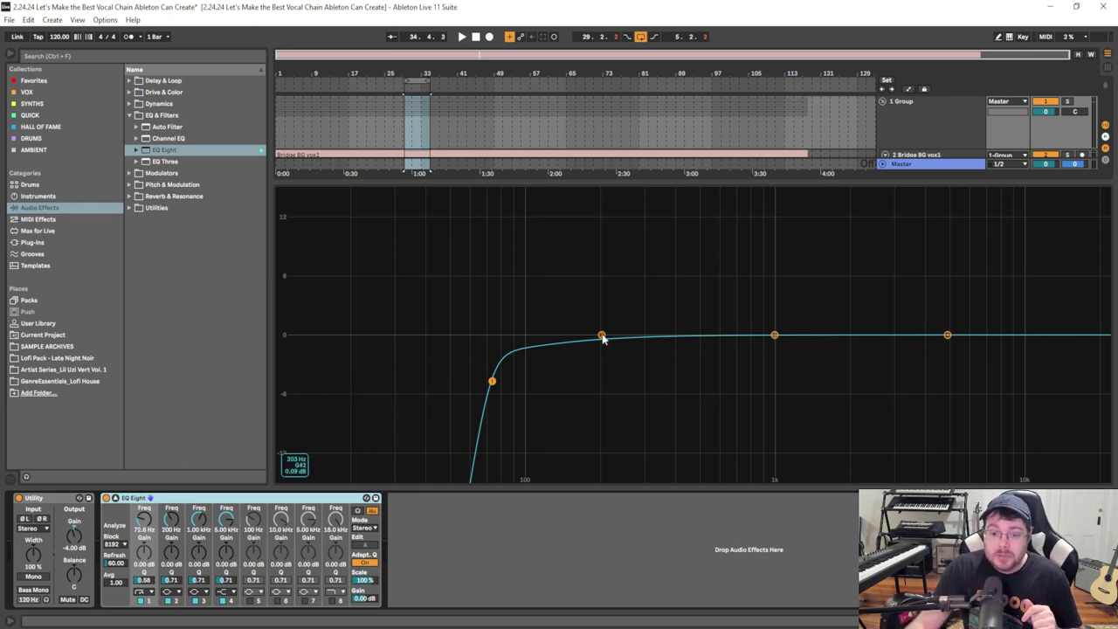
# Sweep a narrow band 2 boost from around 325 Hz through the low mids.
pyautogui.moveTo(601, 334); pyautogui.dragTo(637, 311)
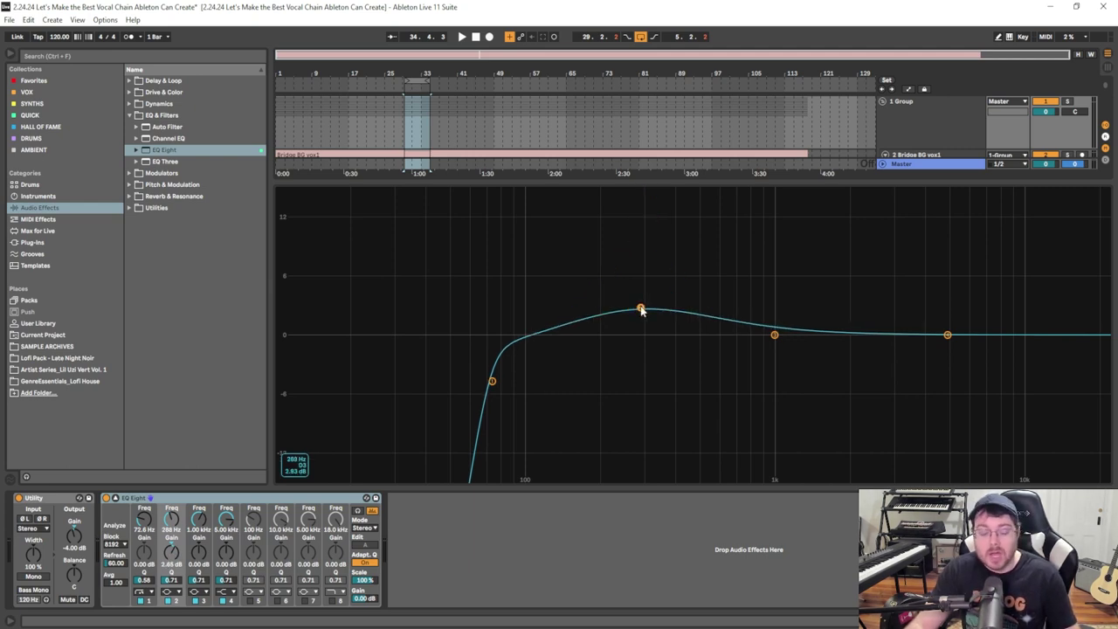
pyautogui.moveTo(640, 310); pyautogui.dragTo(640, 259)
pyautogui.moveTo(640, 310); pyautogui.dragTo(634, 341)
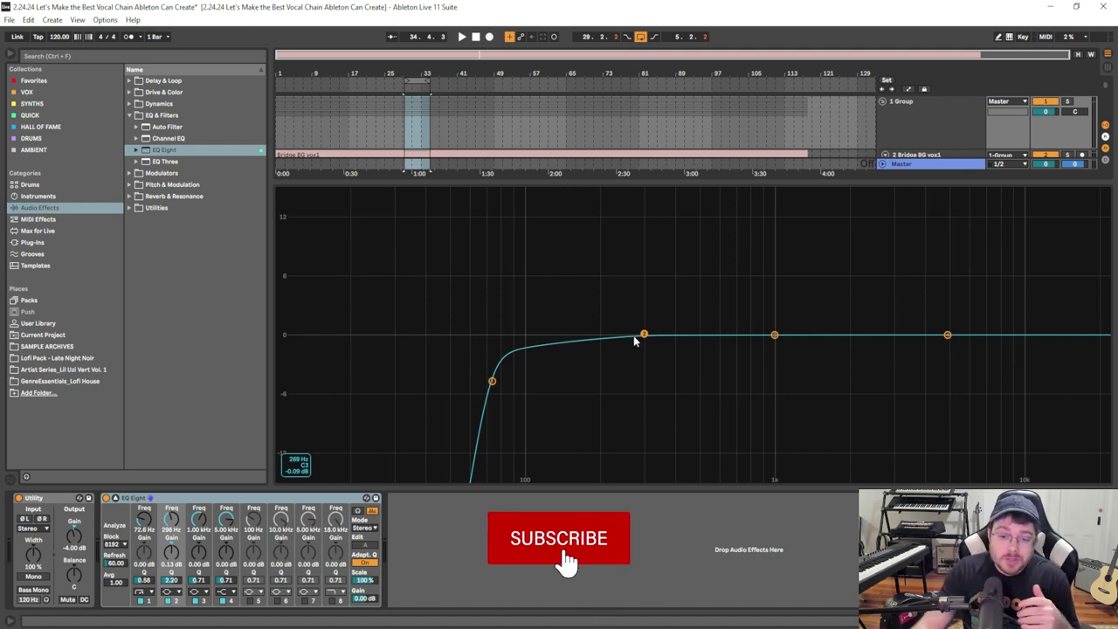
# Settle band 2 into a narrow -3 dB cut at 390 Hz, then sweep a band 3 peak near 670 Hz.
pyautogui.moveTo(642, 339); pyautogui.dragTo(648, 250)
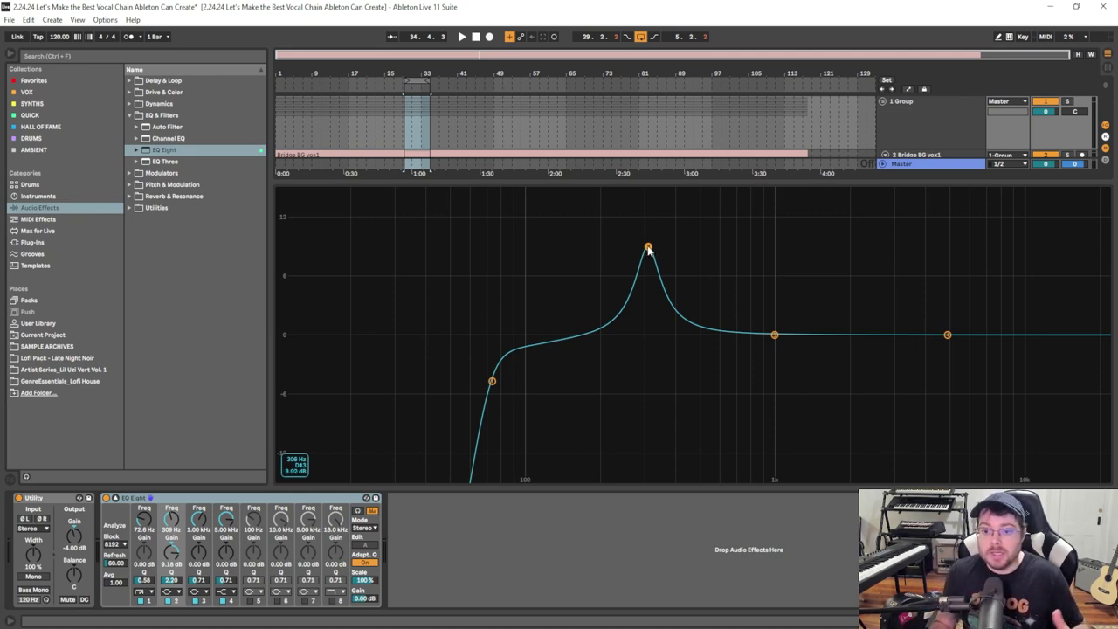
pyautogui.press('space')
pyautogui.moveTo(647, 248); pyautogui.dragTo(674, 199)
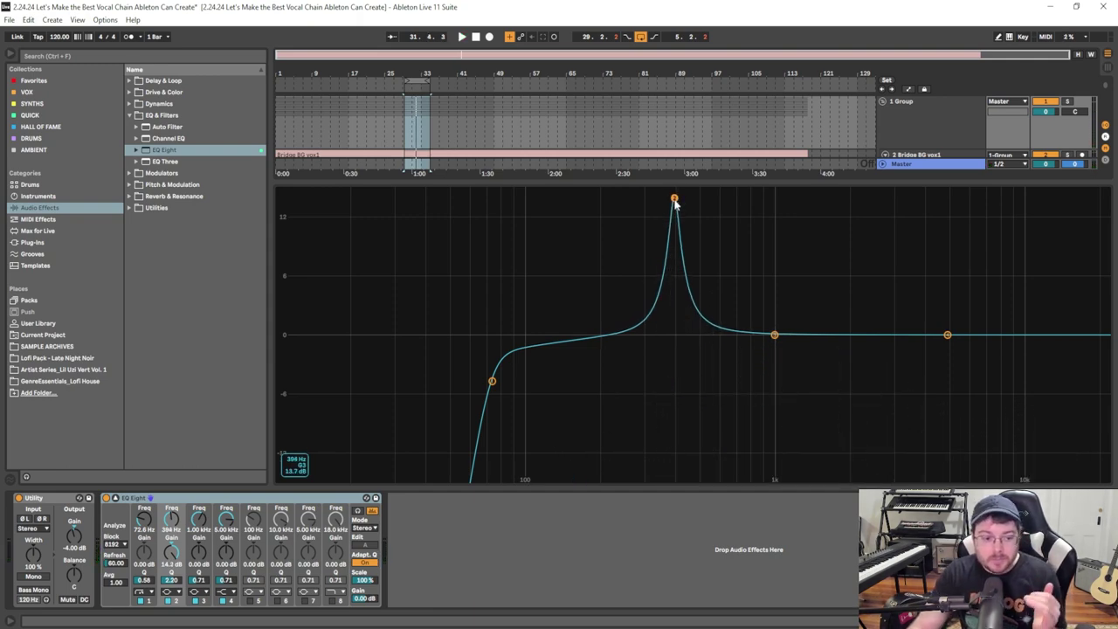
pyautogui.moveTo(674, 199); pyautogui.dragTo(672, 363)
pyautogui.press('space')
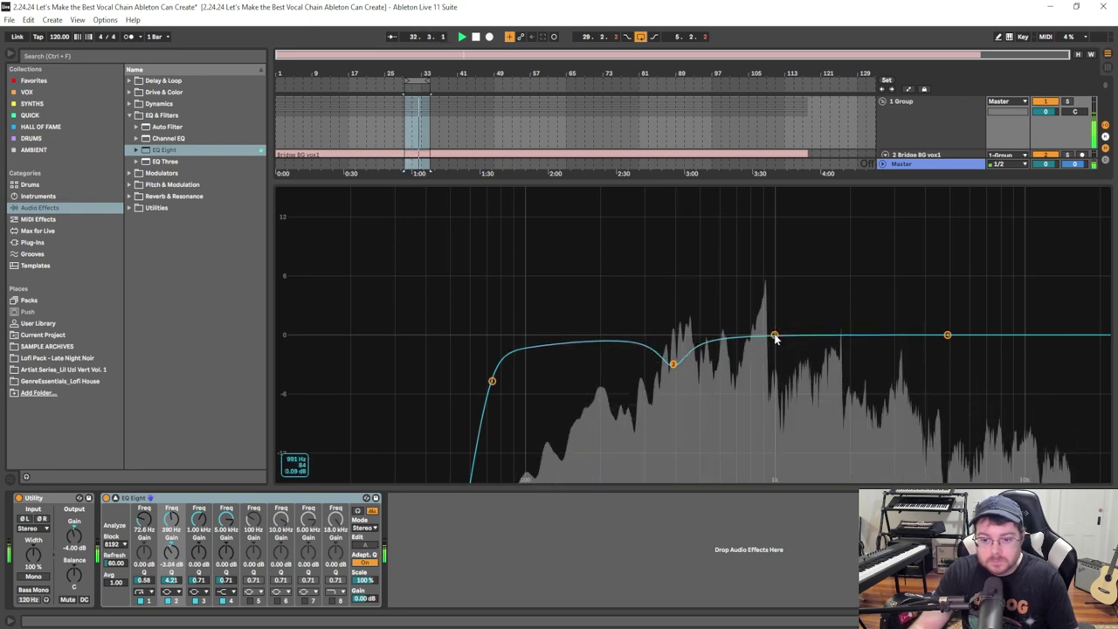
pyautogui.moveTo(773, 337); pyautogui.dragTo(712, 360)
pyautogui.press('space')
# Turn band 3 into a narrow -2.72 dB cut at 558 Hz and shelf band 4 up 2.97 dB at 3.96 kHz.
pyautogui.moveTo(524, 335); pyautogui.dragTo(612, 335)
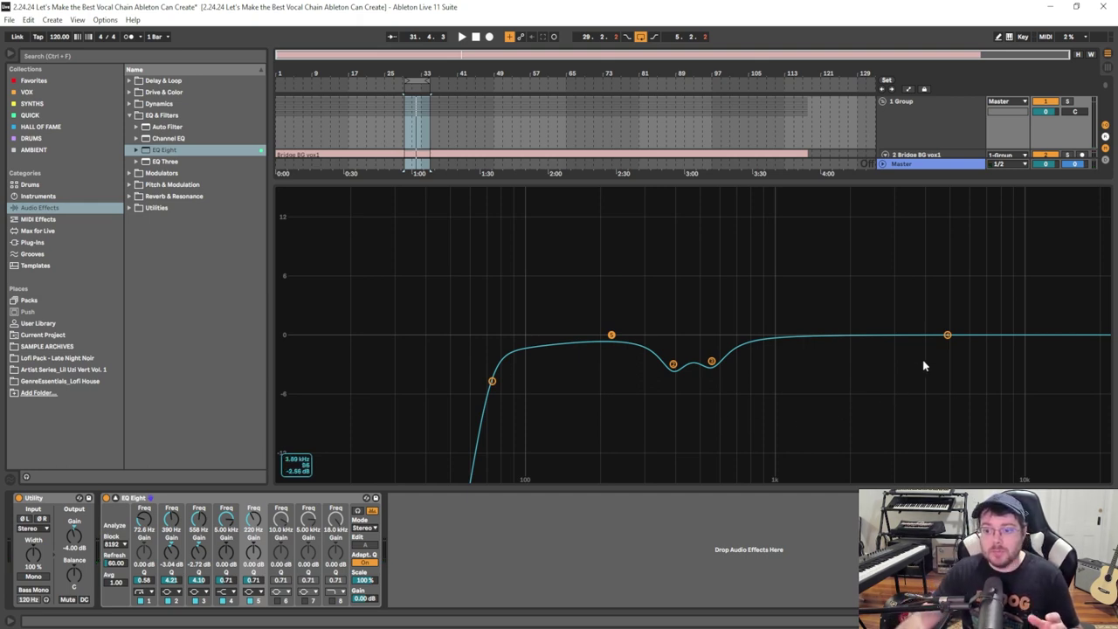
pyautogui.press('space')
pyautogui.moveTo(948, 336); pyautogui.dragTo(924, 307)
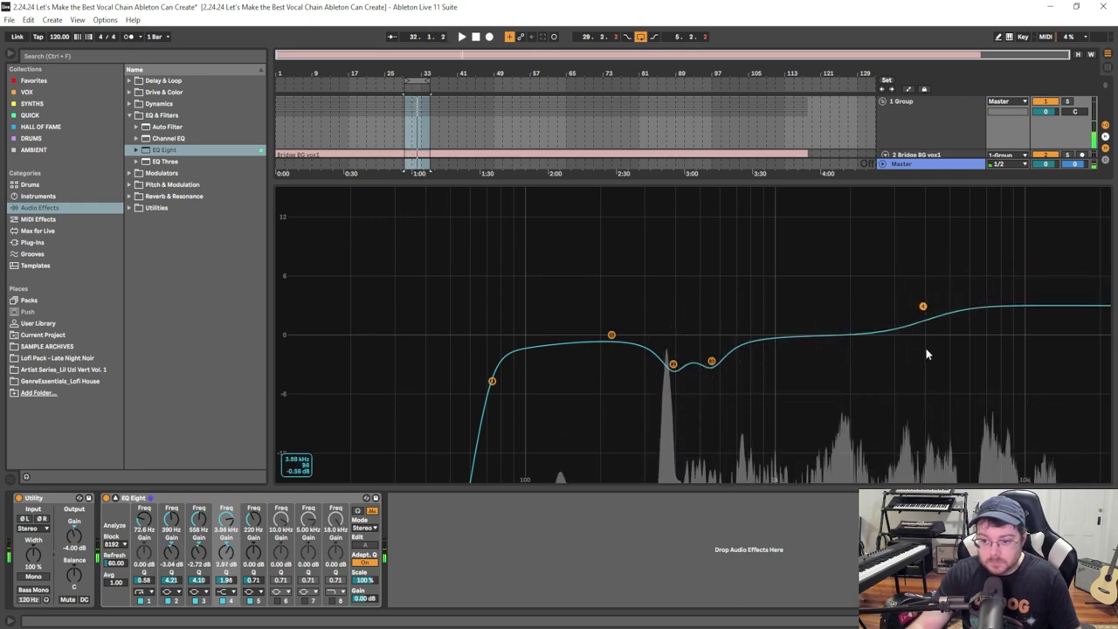
pyautogui.press('space')
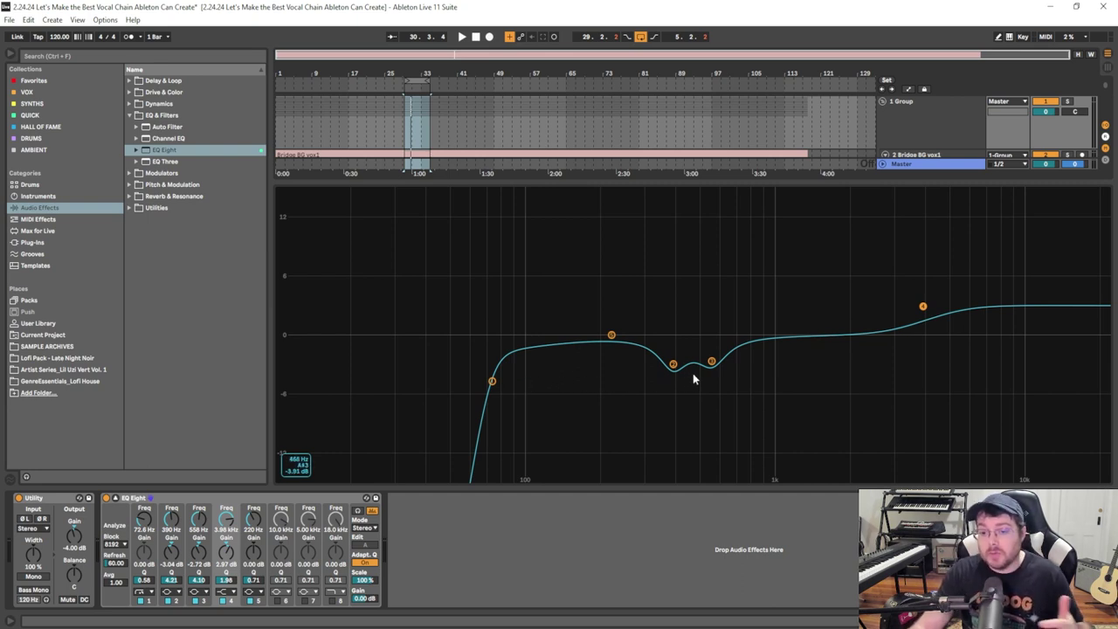
# Close the EQ's expanded view, fold EQ Eight, and add a Compressor from Dynamics after it.
pyautogui.click(150, 498)
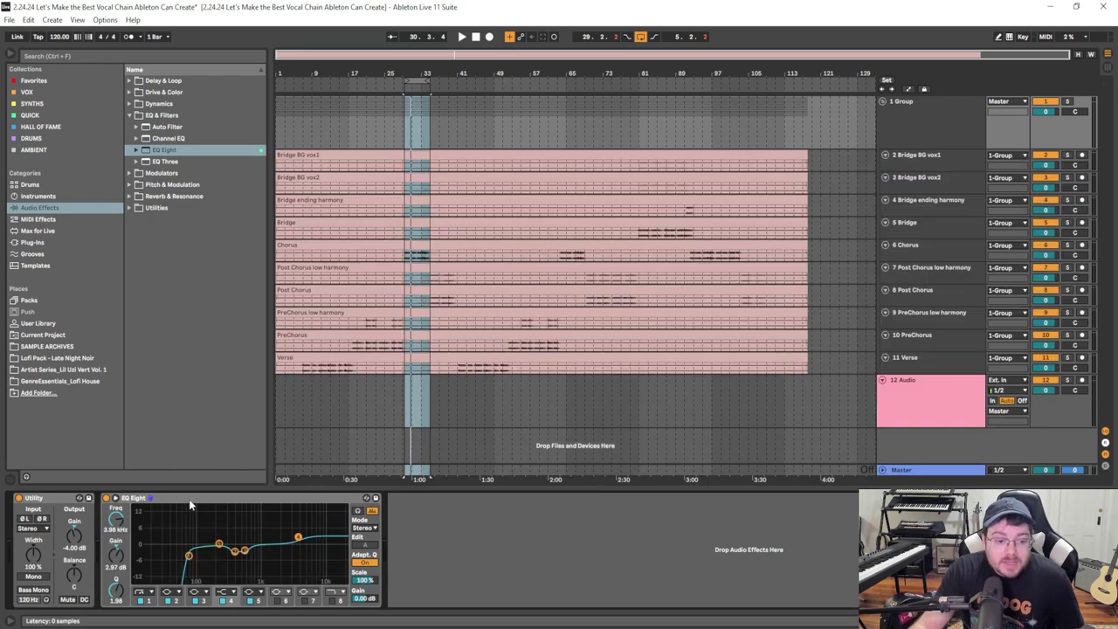
pyautogui.doubleClick(189, 498)
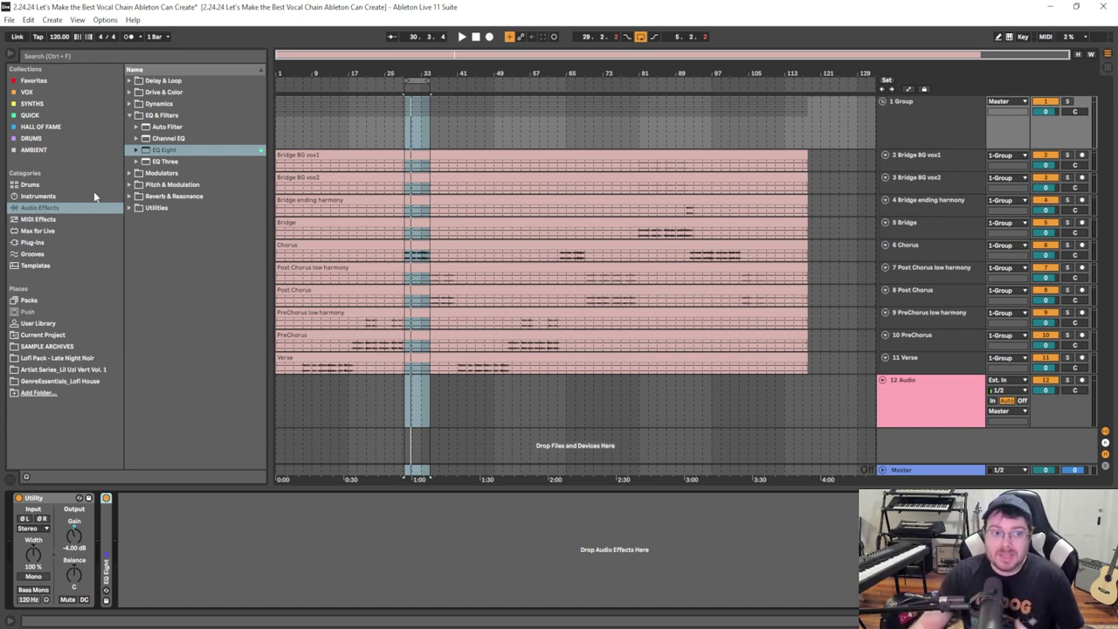
pyautogui.click(129, 114)
pyautogui.click(130, 103)
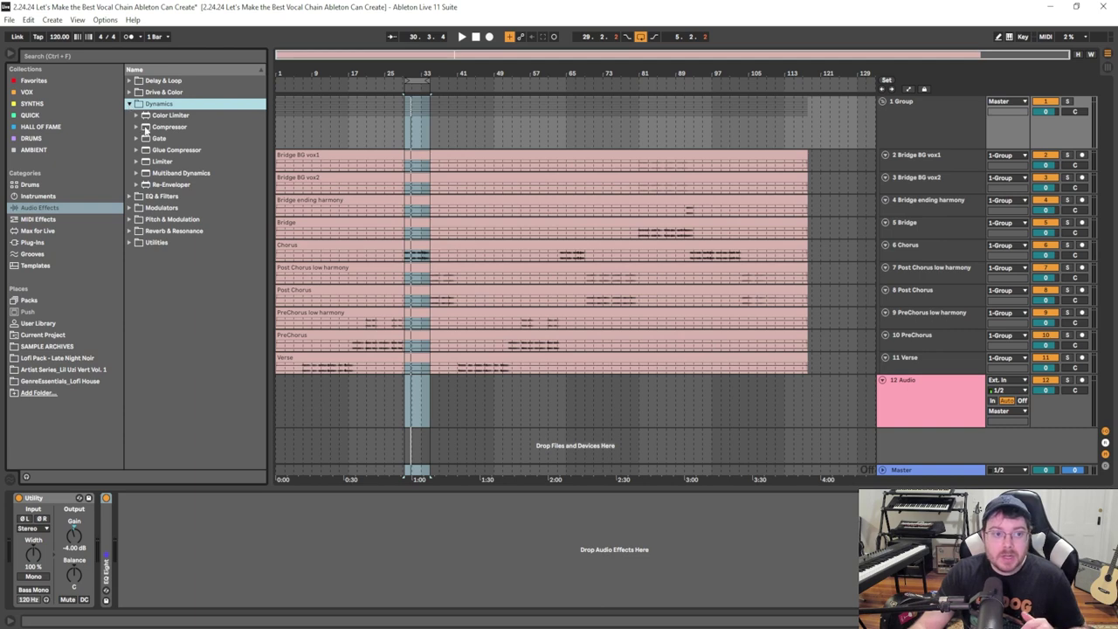
pyautogui.click(156, 131)
pyautogui.moveTo(158, 138); pyautogui.dragTo(195, 526)
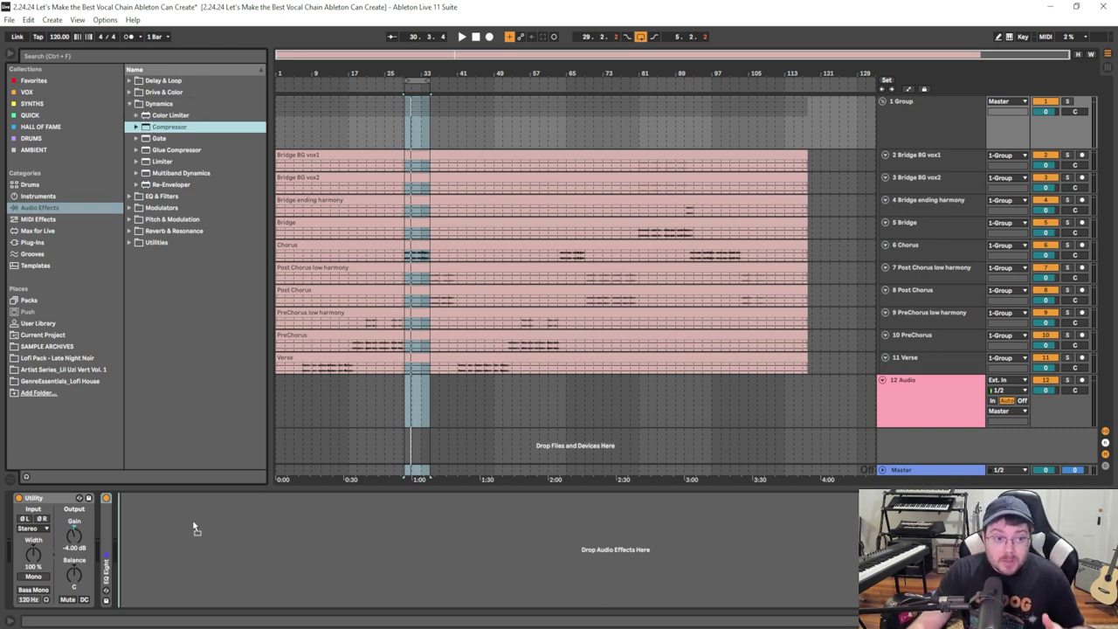
pyautogui.moveTo(194, 528); pyautogui.dragTo(194, 526)
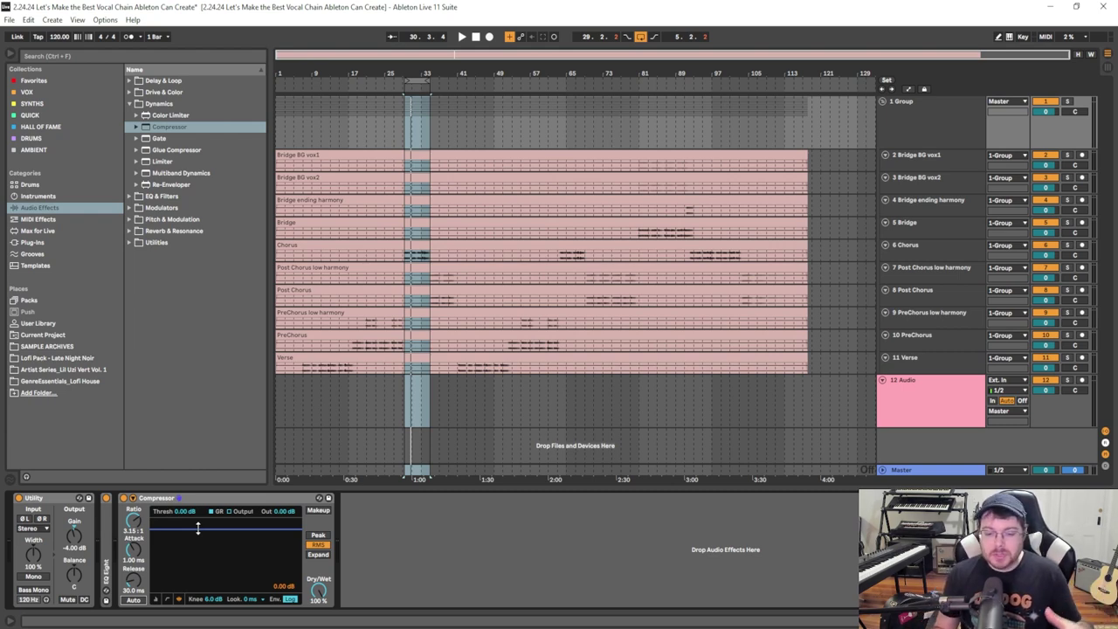
# Lower the Compressor threshold to -26.2 dB during playback and switch it to meter view.
pyautogui.press('space')
pyautogui.moveTo(198, 528); pyautogui.dragTo(258, 573)
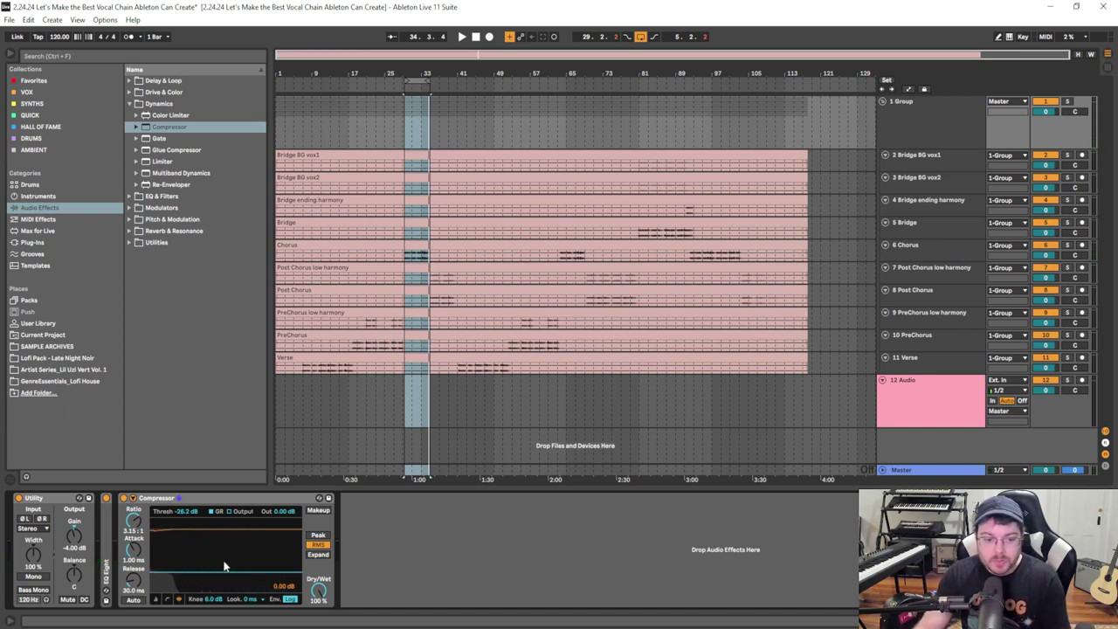
pyautogui.click(158, 599)
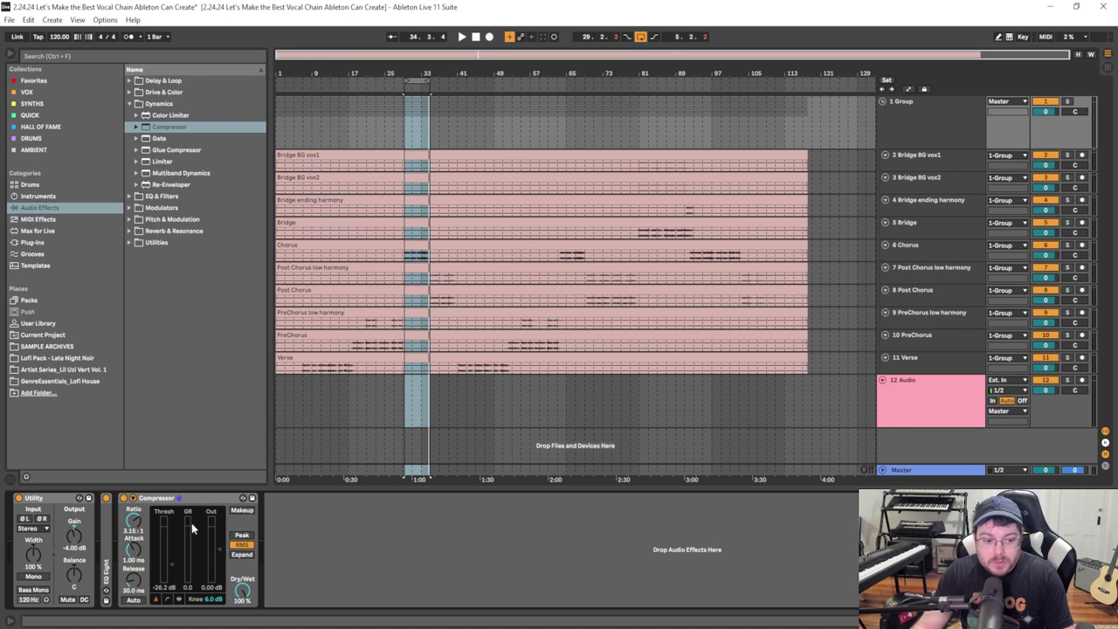
pyautogui.press('space')
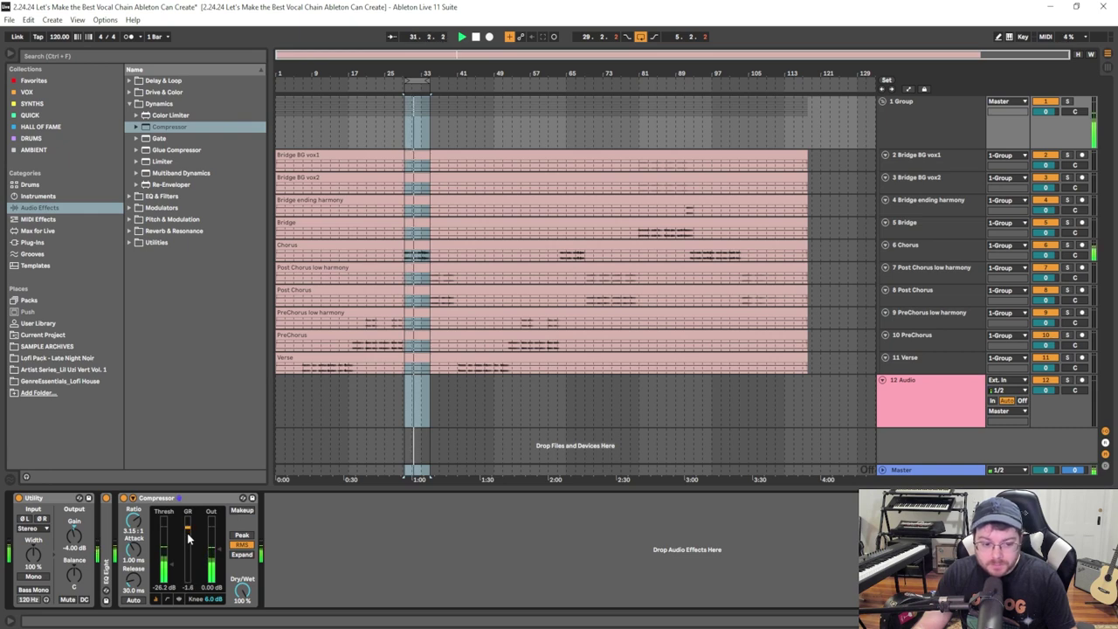
pyautogui.press('space')
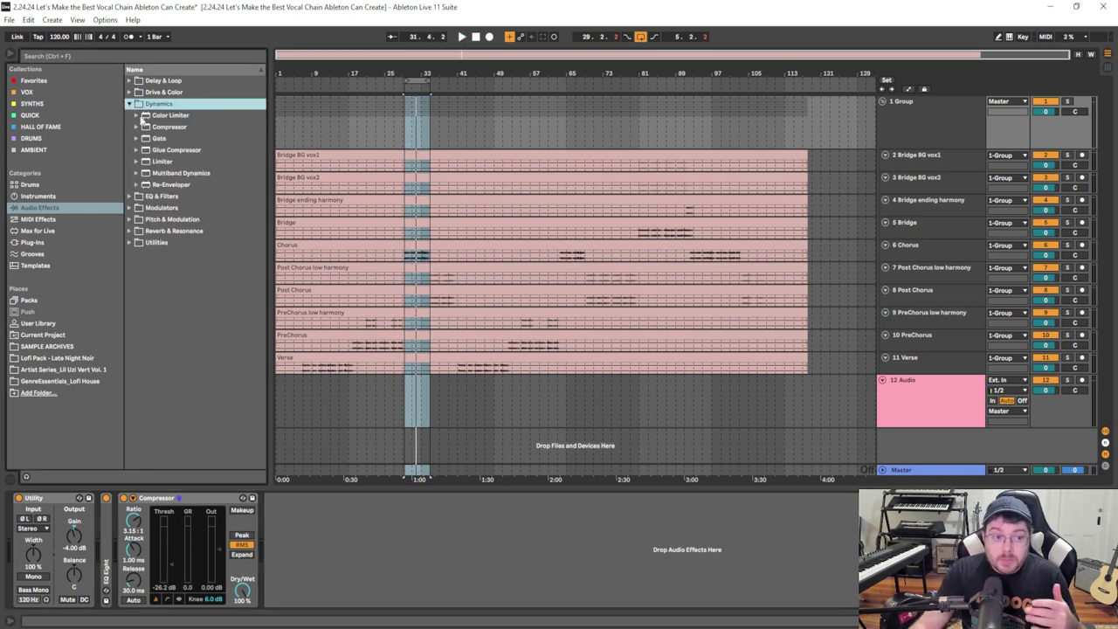
# Add a second Compressor after the first with a heavily lowered threshold.
pyautogui.click(154, 128)
pyautogui.moveTo(154, 129); pyautogui.dragTo(345, 536)
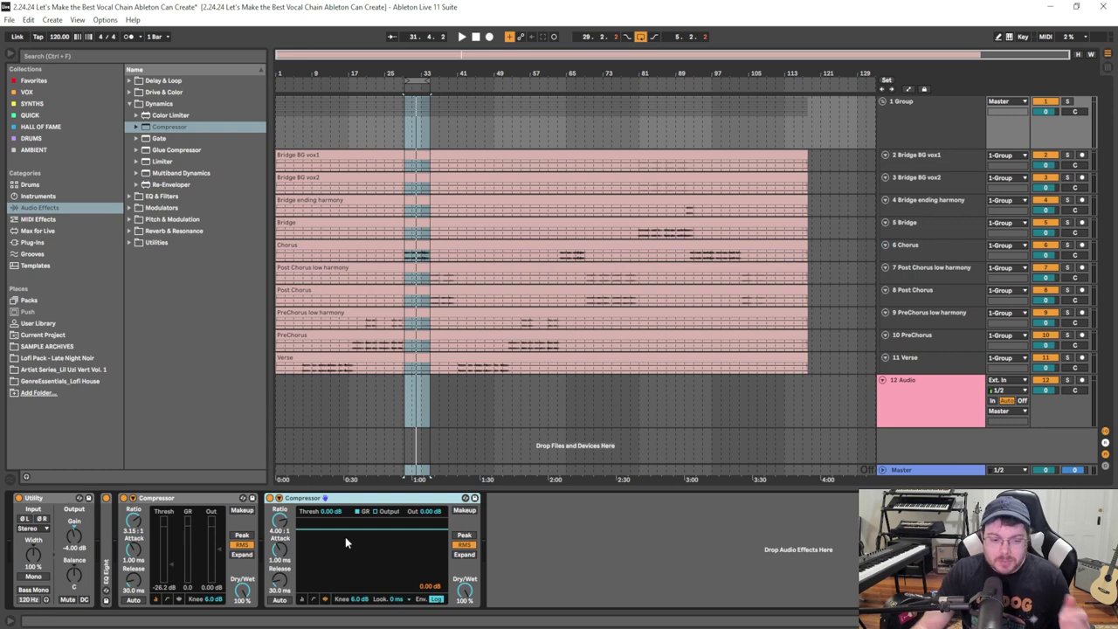
pyautogui.moveTo(354, 529); pyautogui.dragTo(360, 585)
pyautogui.press('space')
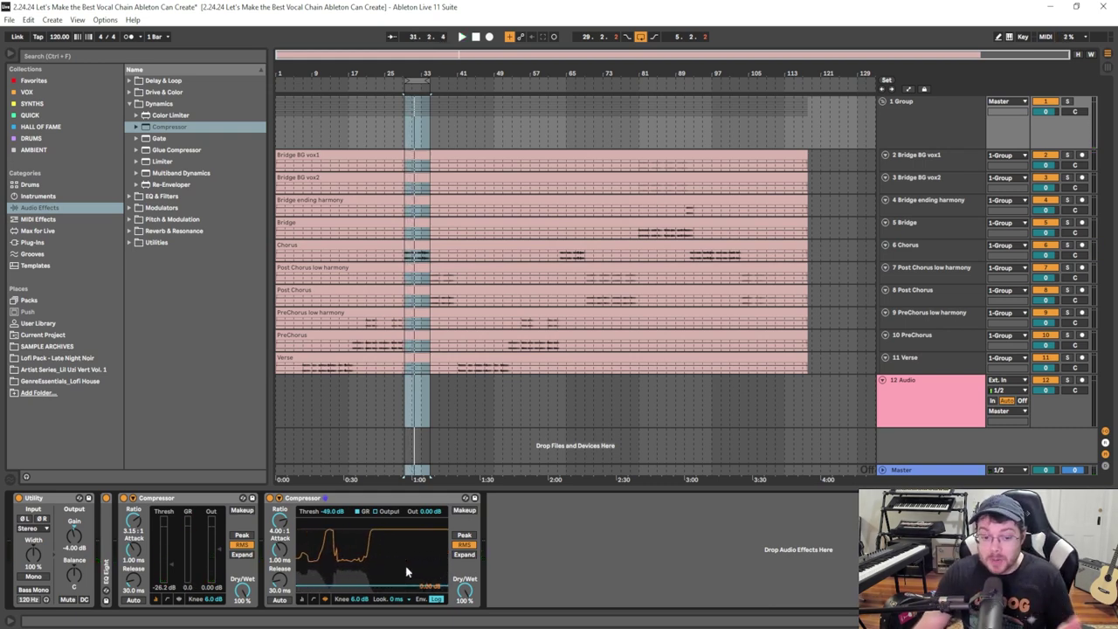
# Rename the first compressor Control and the second NY.
pyautogui.click(181, 500)
pyautogui.hotkey('ctrl', 'r')
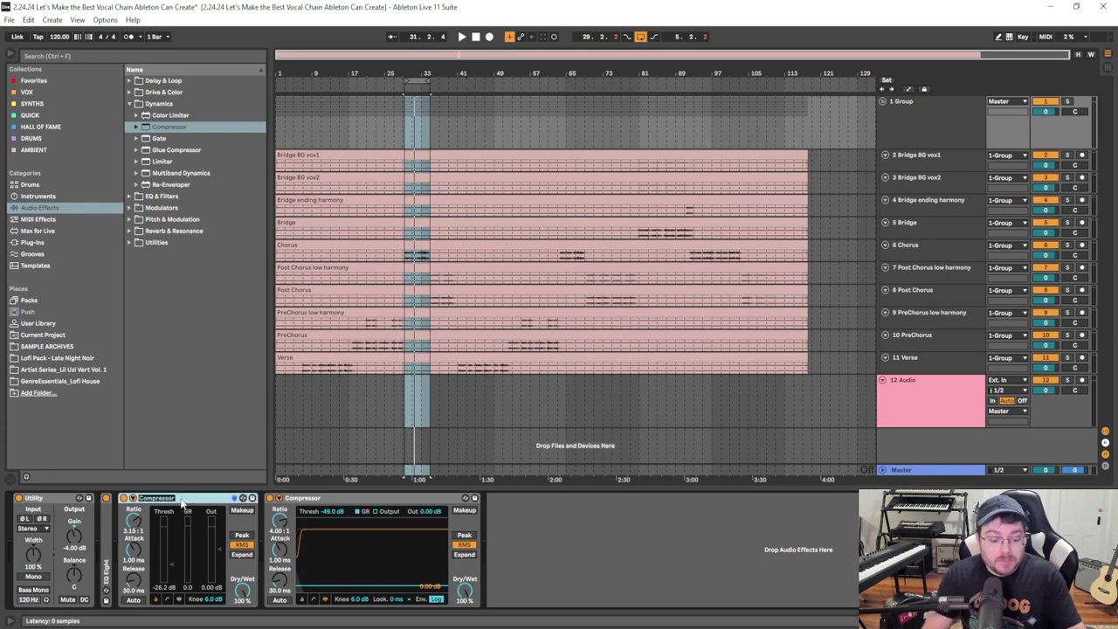
pyautogui.write('Control')
pyautogui.click(304, 500)
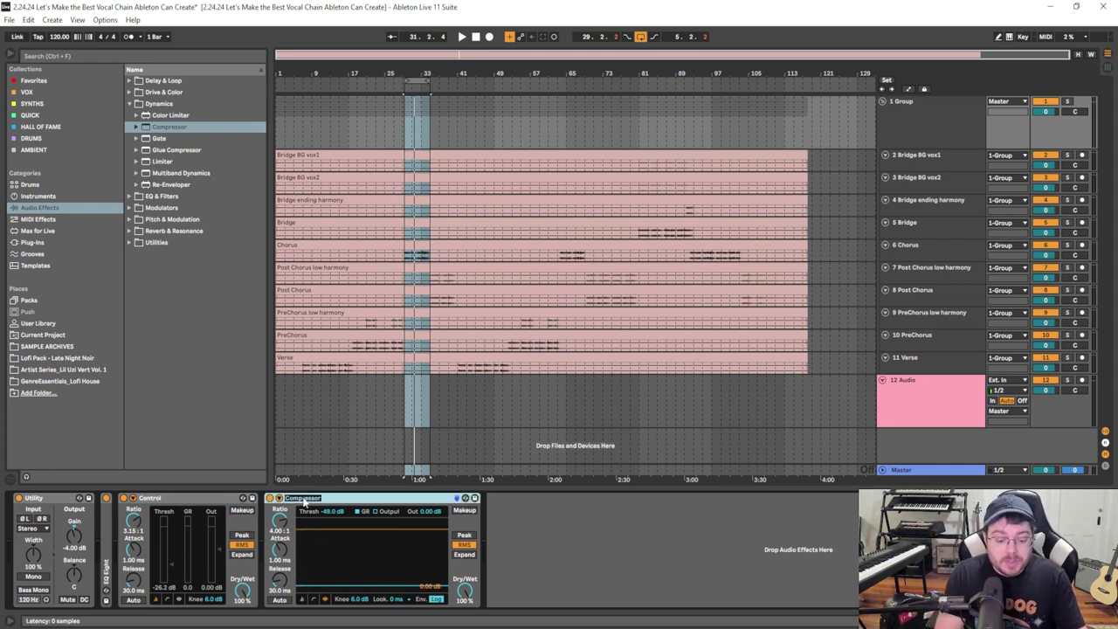
pyautogui.write('NY')
pyautogui.press('Return')
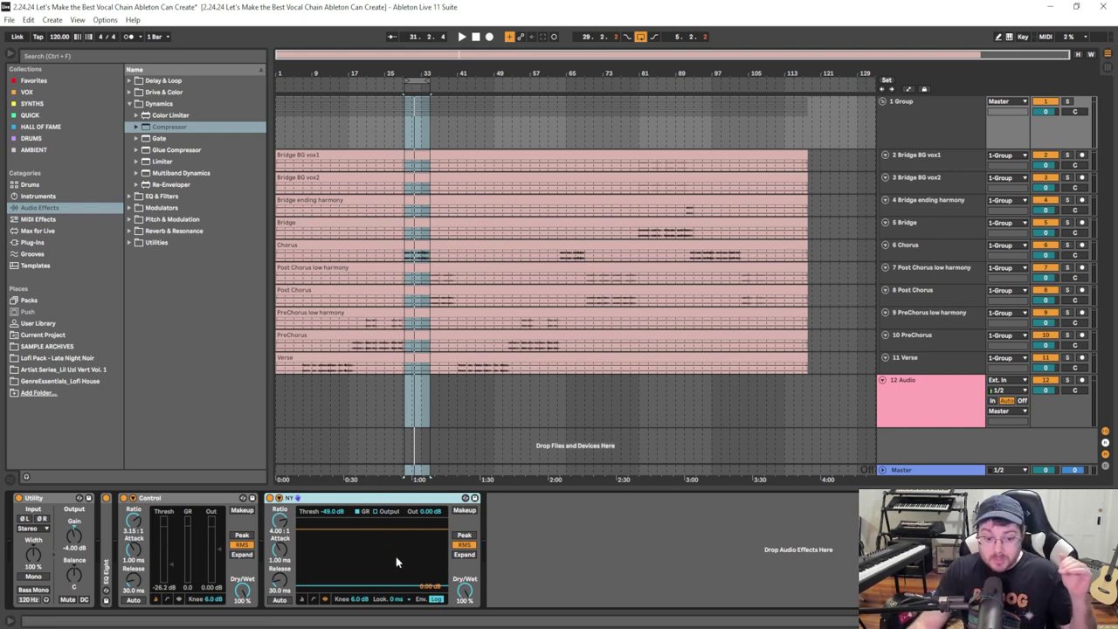
# Enable Makeup and Auto release on NY and set its Dry/Wet to about 14%.
pyautogui.moveTo(464, 590); pyautogui.dragTo(465, 622)
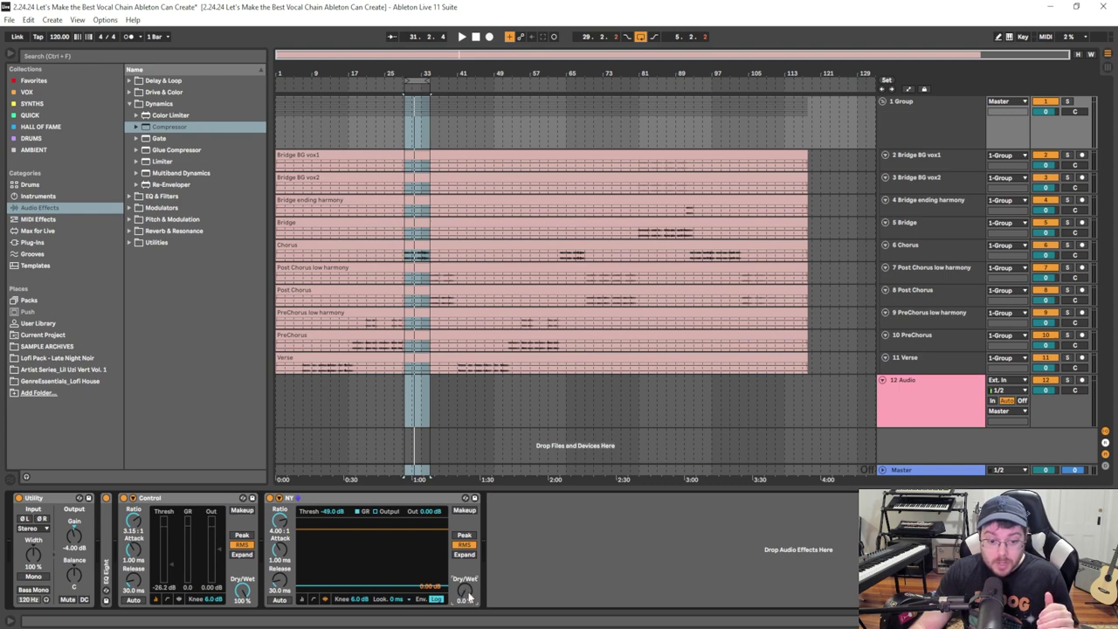
pyautogui.moveTo(465, 590); pyautogui.dragTo(465, 587)
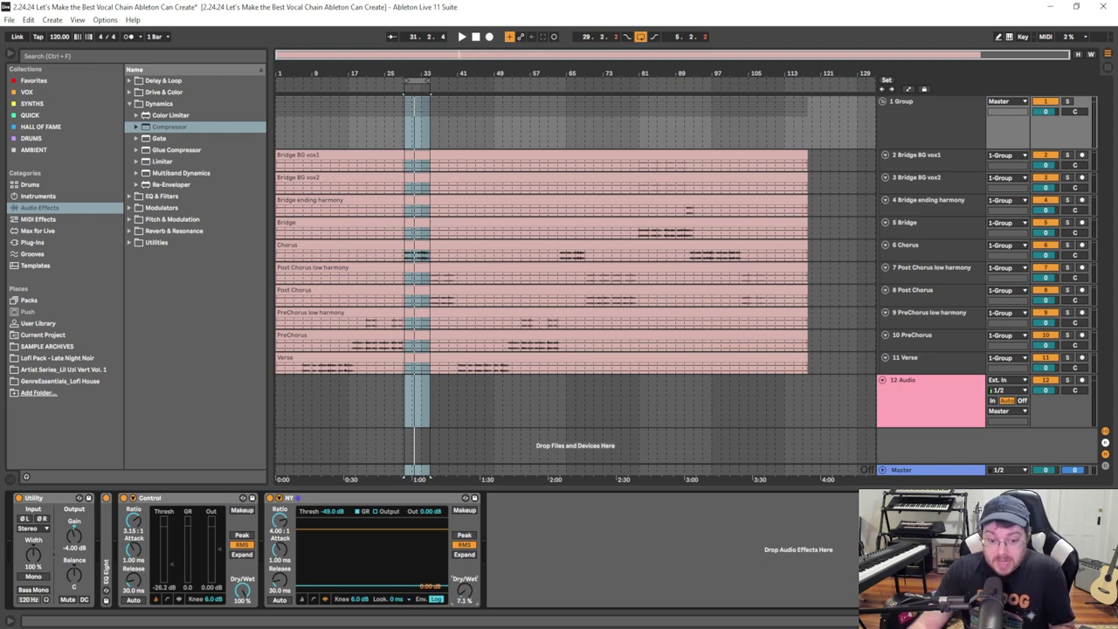
pyautogui.click(471, 513)
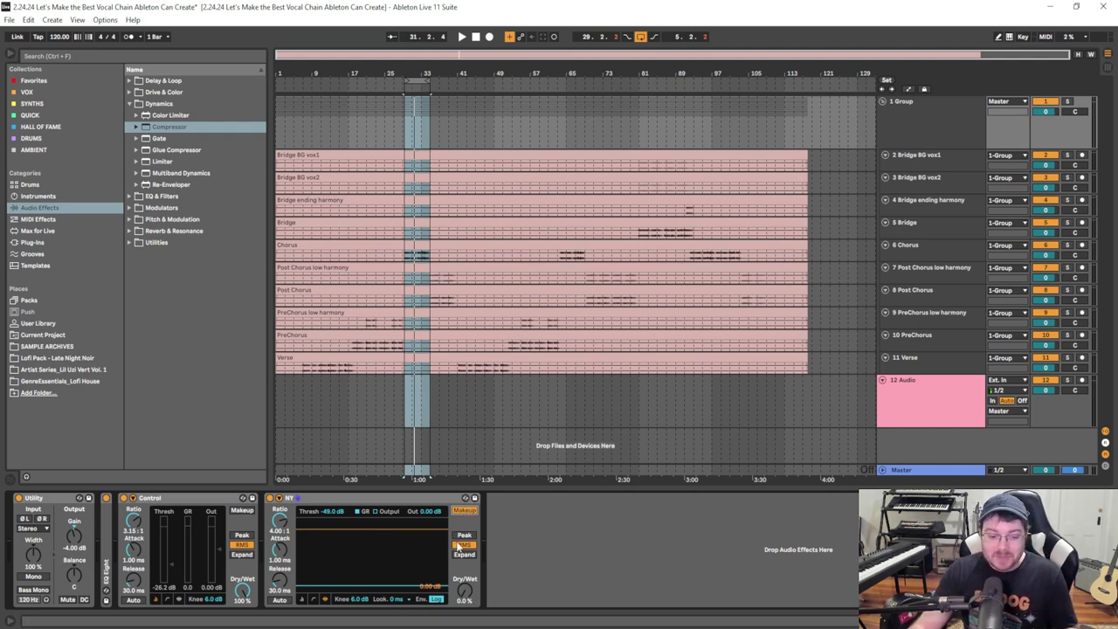
pyautogui.click(280, 600)
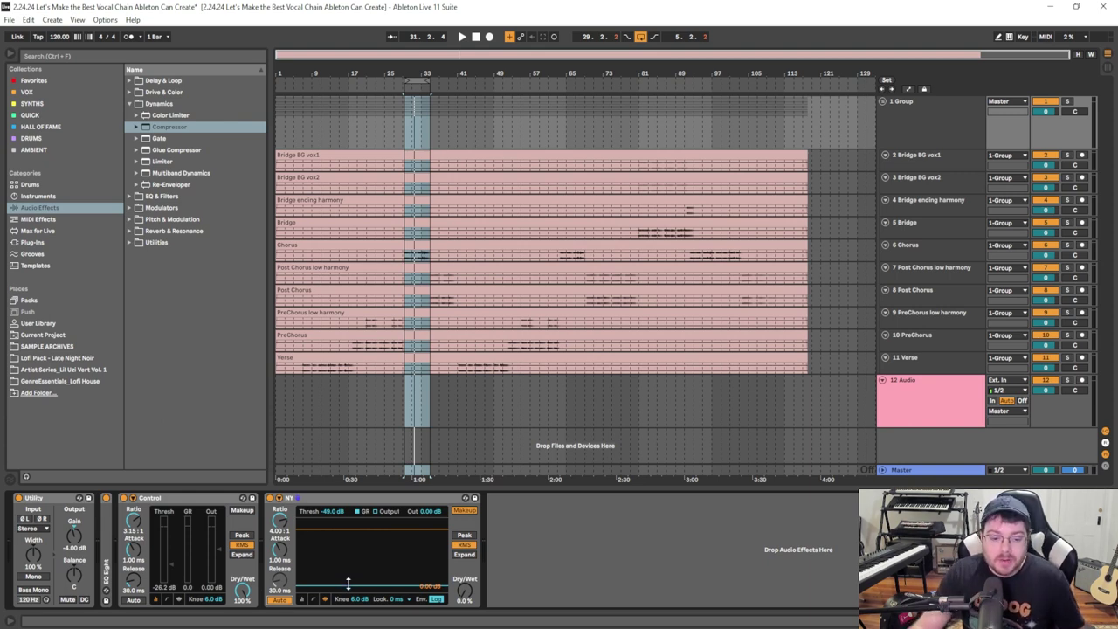
pyautogui.press('space')
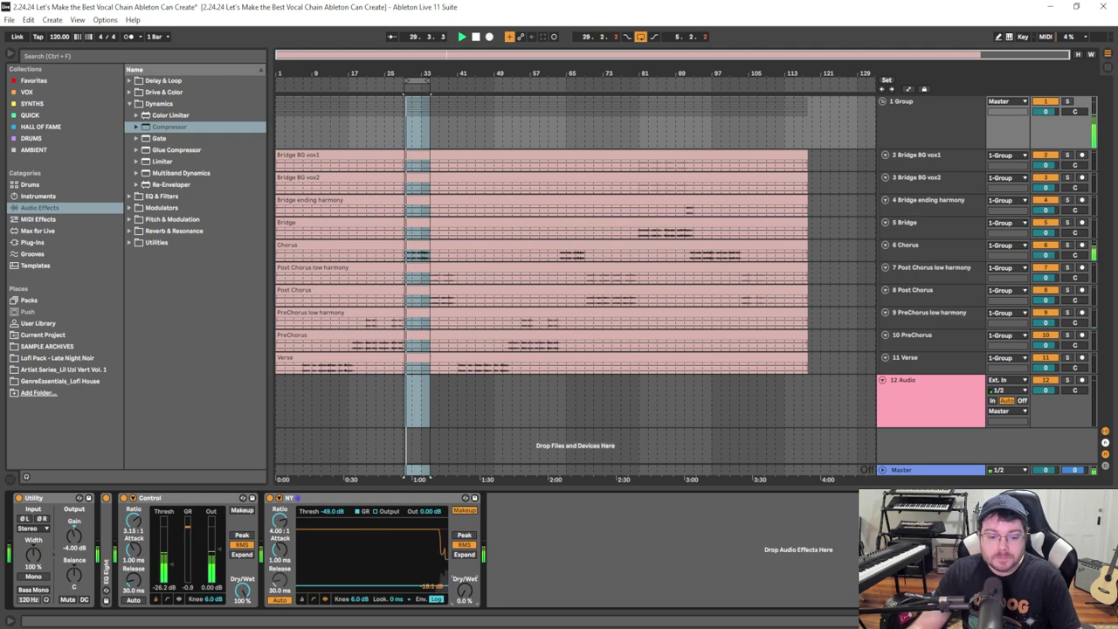
pyautogui.moveTo(466, 594); pyautogui.dragTo(465, 583)
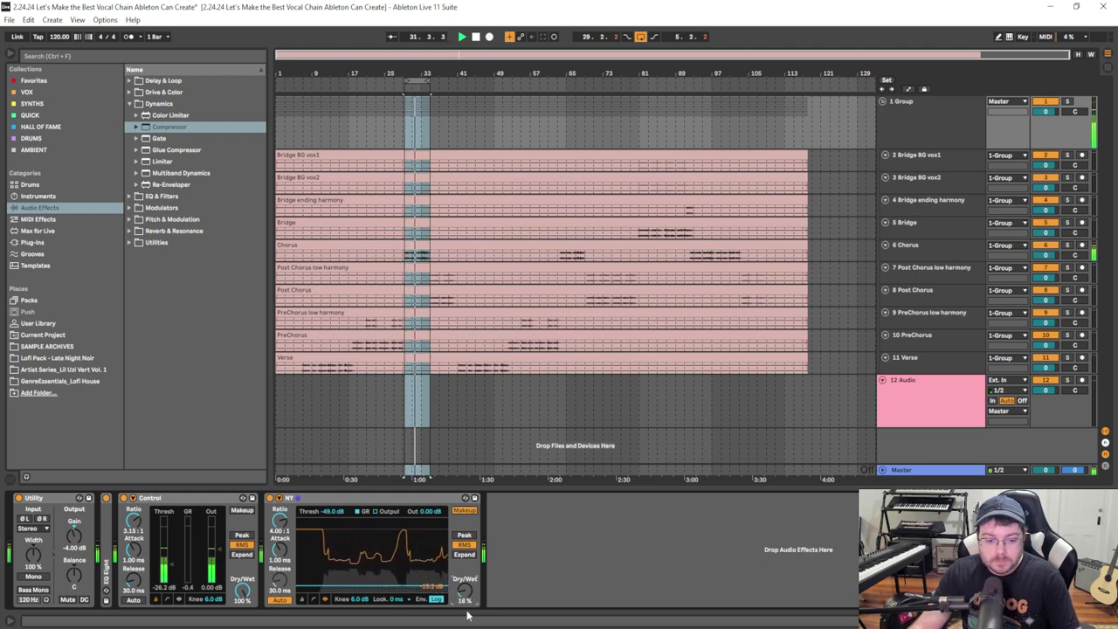
pyautogui.moveTo(465, 594); pyautogui.dragTo(466, 604)
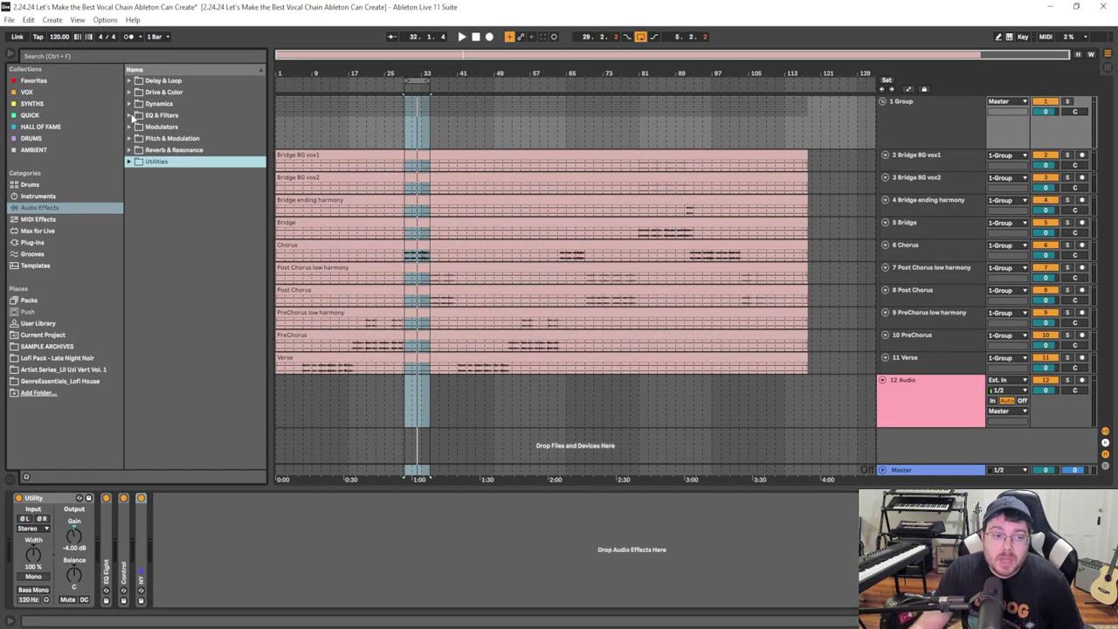
# Drag an Audio Effect Rack from Utilities into the chain after the NY compressor.
pyautogui.click(130, 162)
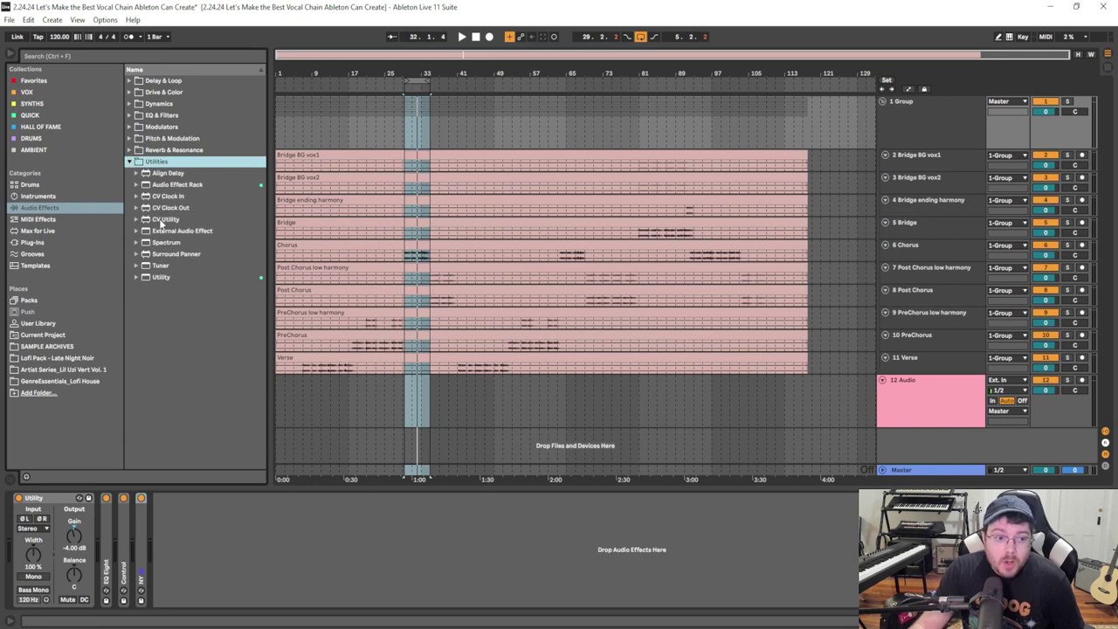
pyautogui.moveTo(177, 184); pyautogui.dragTo(186, 536)
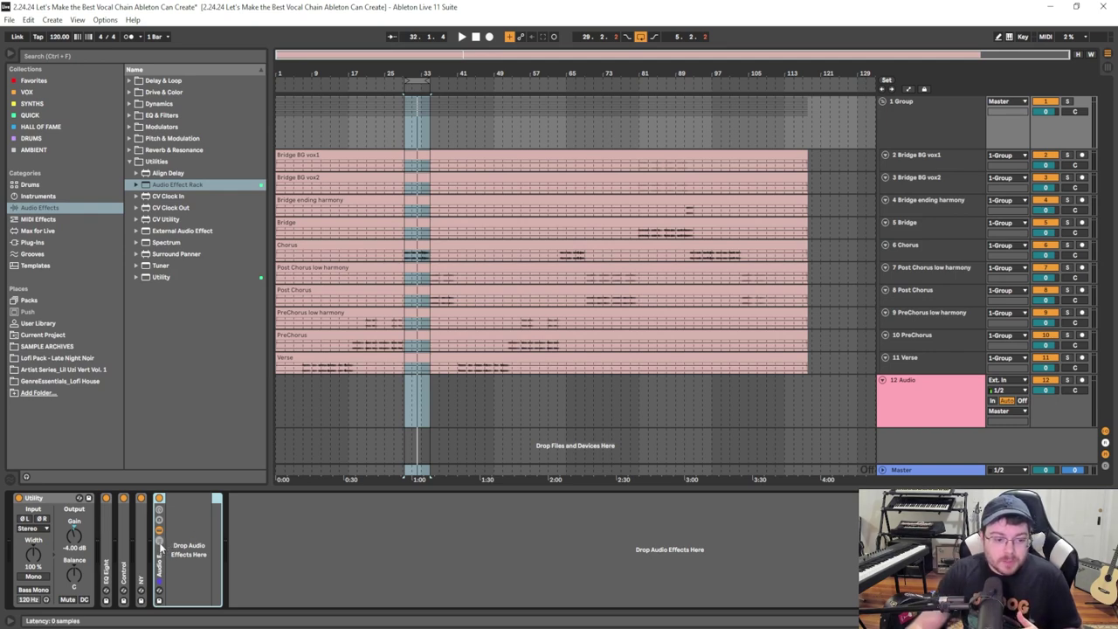
# Show the rack's chain list, create a chain named Dry, and briefly audition the vocals.
pyautogui.click(159, 542)
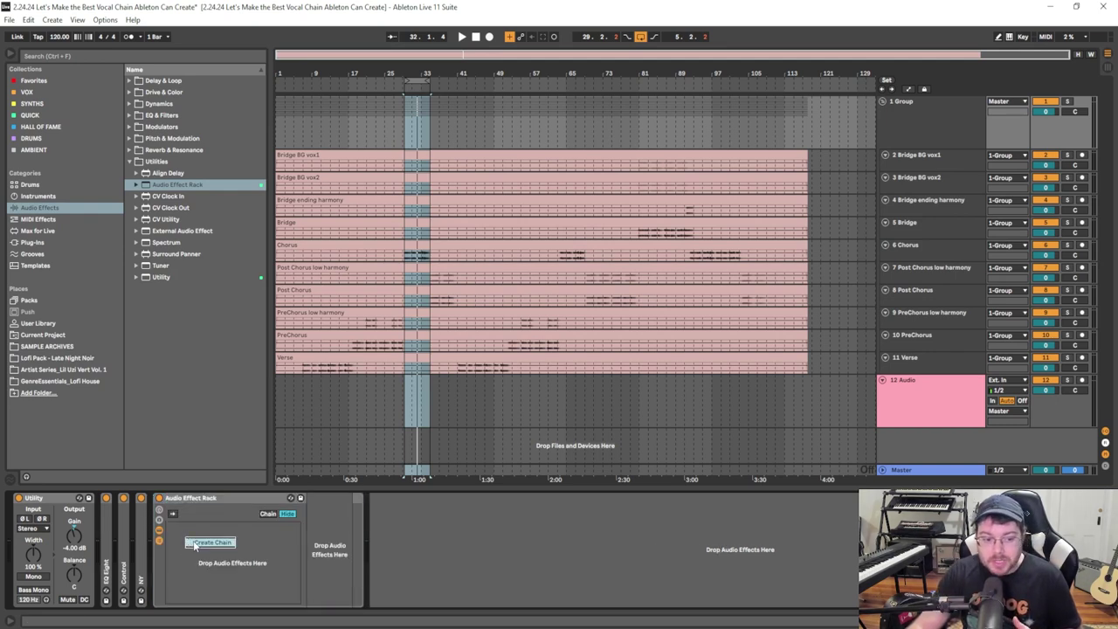
pyautogui.click(195, 543)
pyautogui.write('Dry')
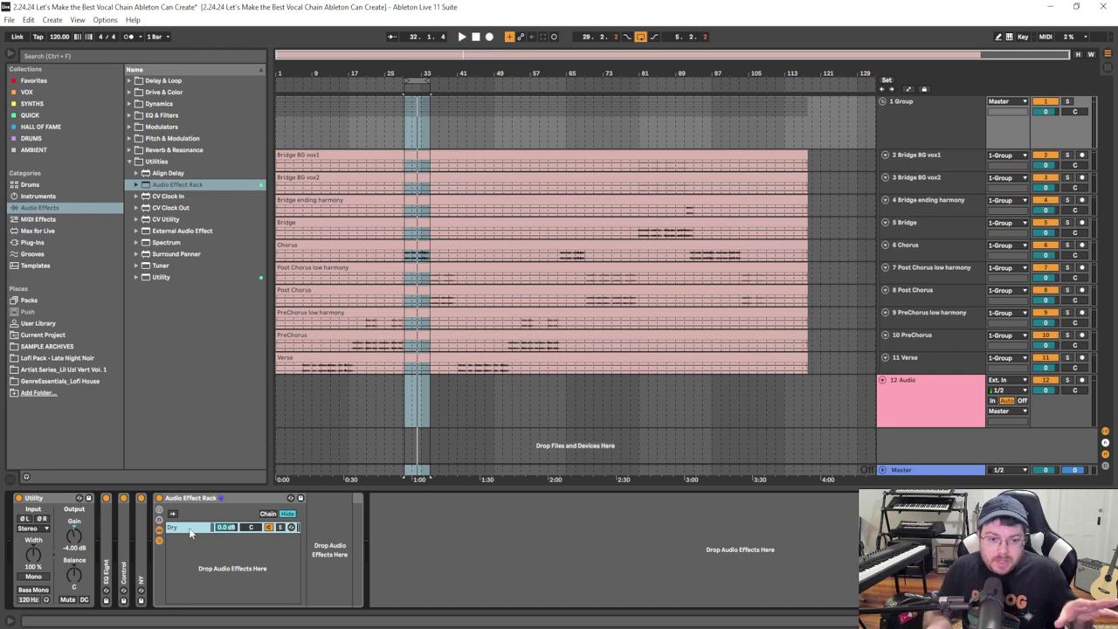
pyautogui.click(462, 37)
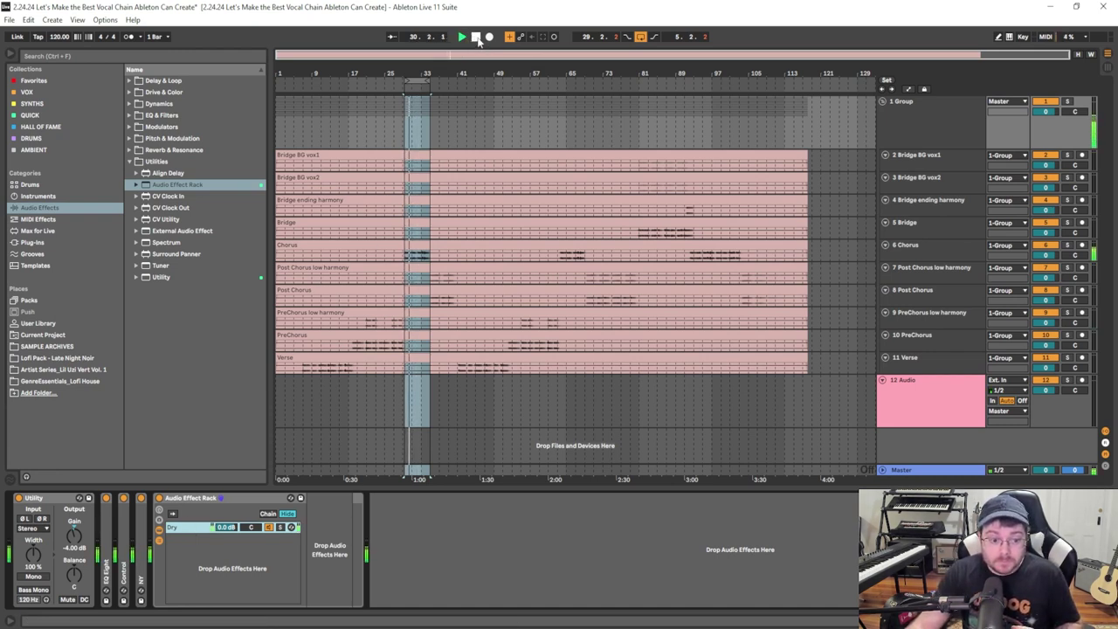
pyautogui.click(477, 37)
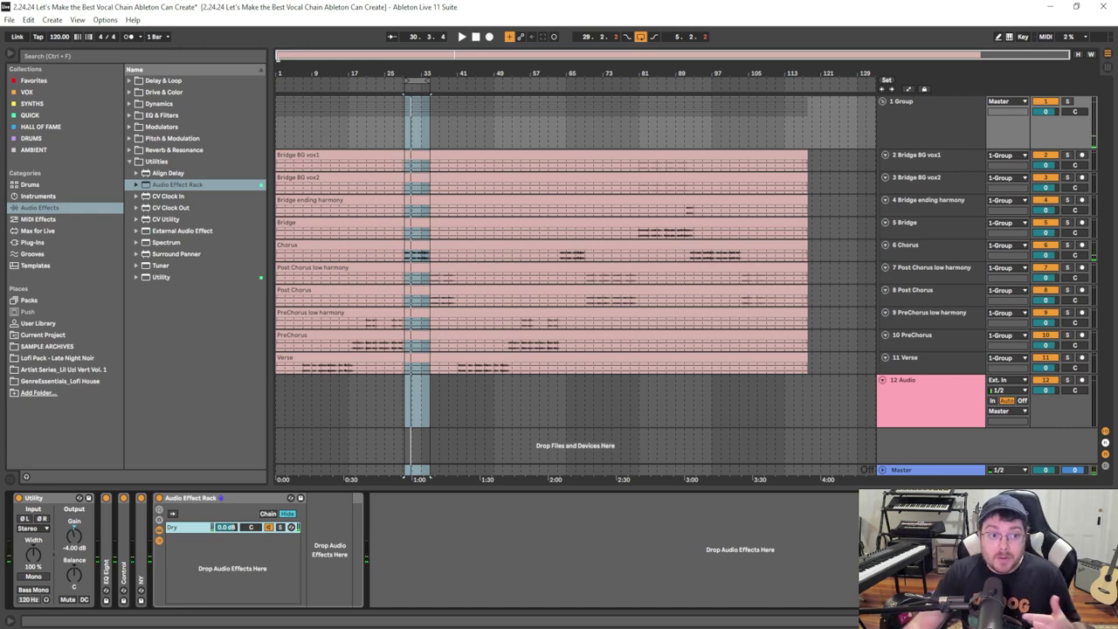
# Add Reverb, Chorus-Ensemble and Saturator as new chains in the rack's chain list.
pyautogui.click(130, 165)
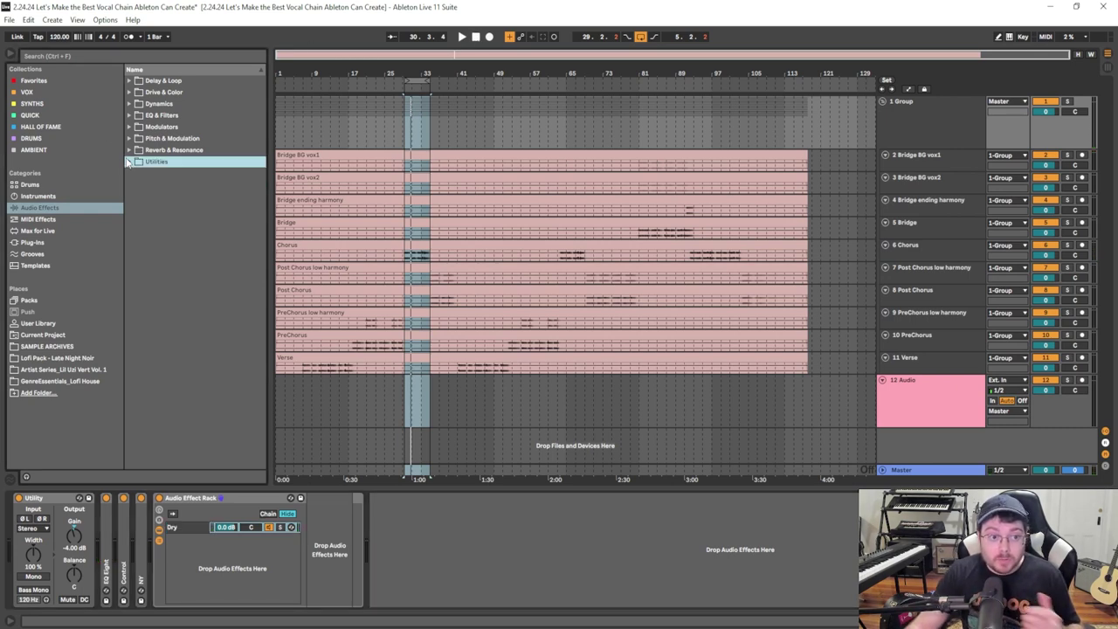
pyautogui.click(130, 151)
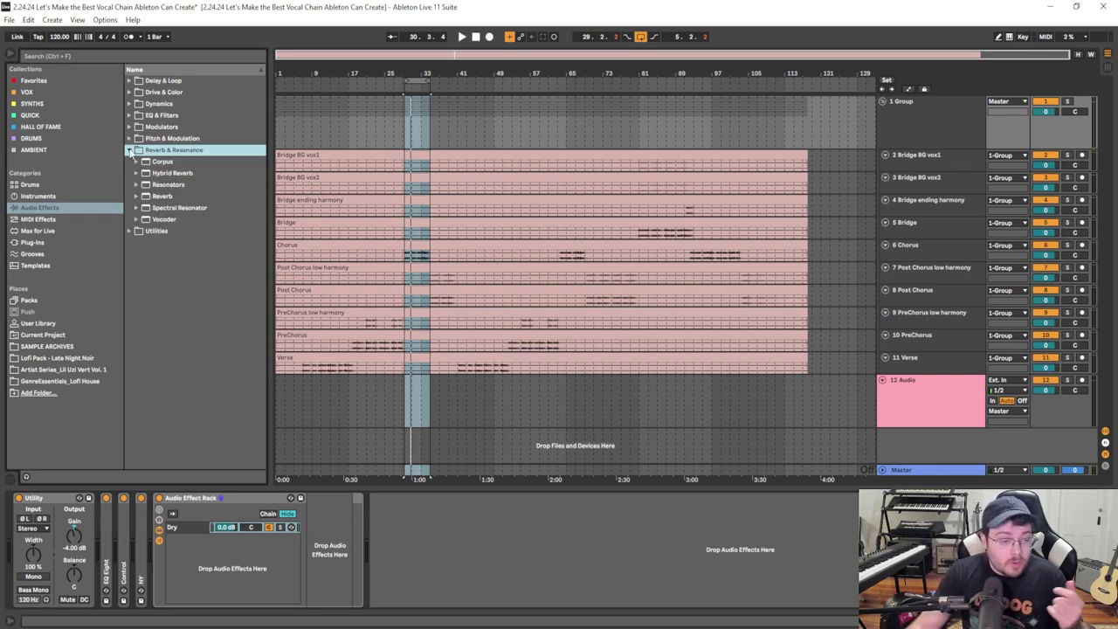
pyautogui.moveTo(157, 196); pyautogui.dragTo(230, 564)
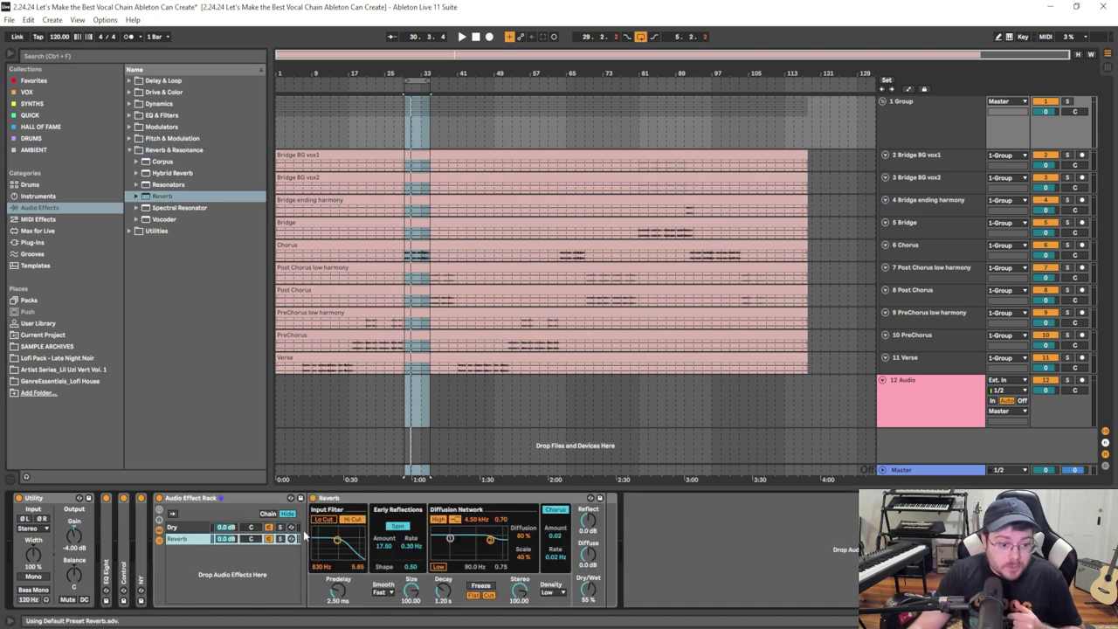
pyautogui.click(130, 139)
pyautogui.moveTo(166, 162); pyautogui.dragTo(237, 576)
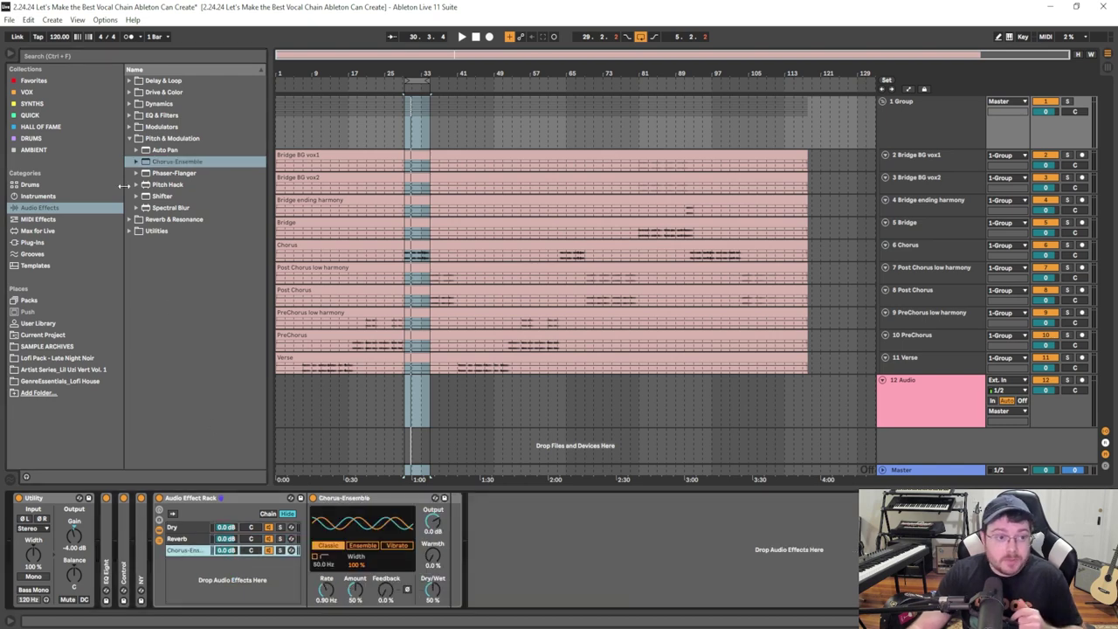
pyautogui.click(129, 138)
pyautogui.click(130, 91)
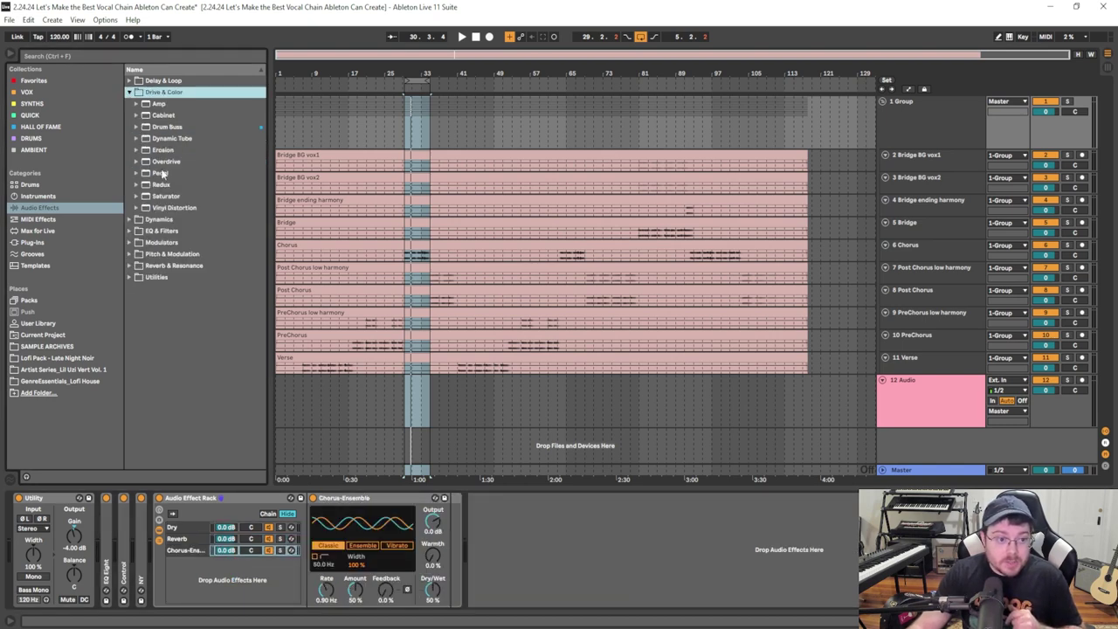
pyautogui.moveTo(166, 196); pyautogui.dragTo(206, 568)
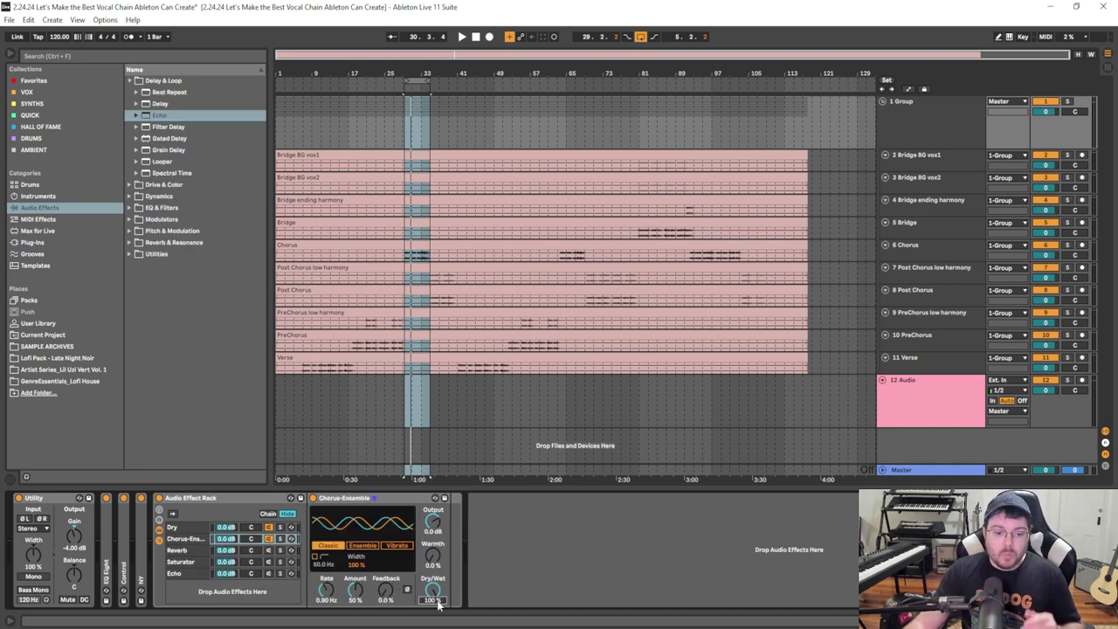
# Set the Echo chain 100% wet and enable the Chorus-Ensemble high-pass at 50 Hz.
pyautogui.click(180, 550)
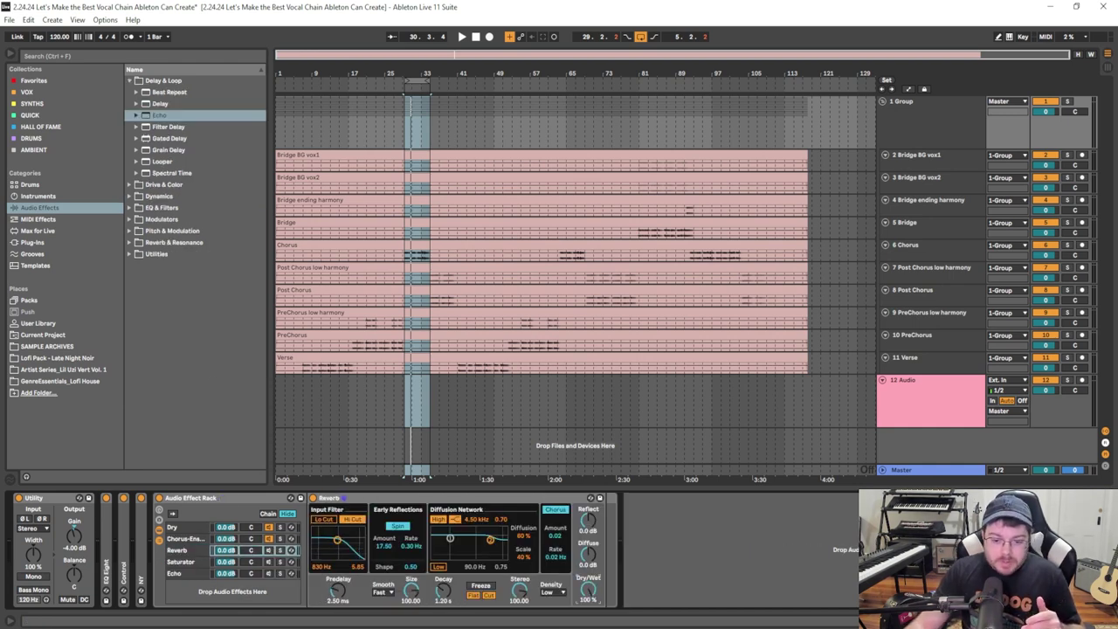
pyautogui.click(199, 565)
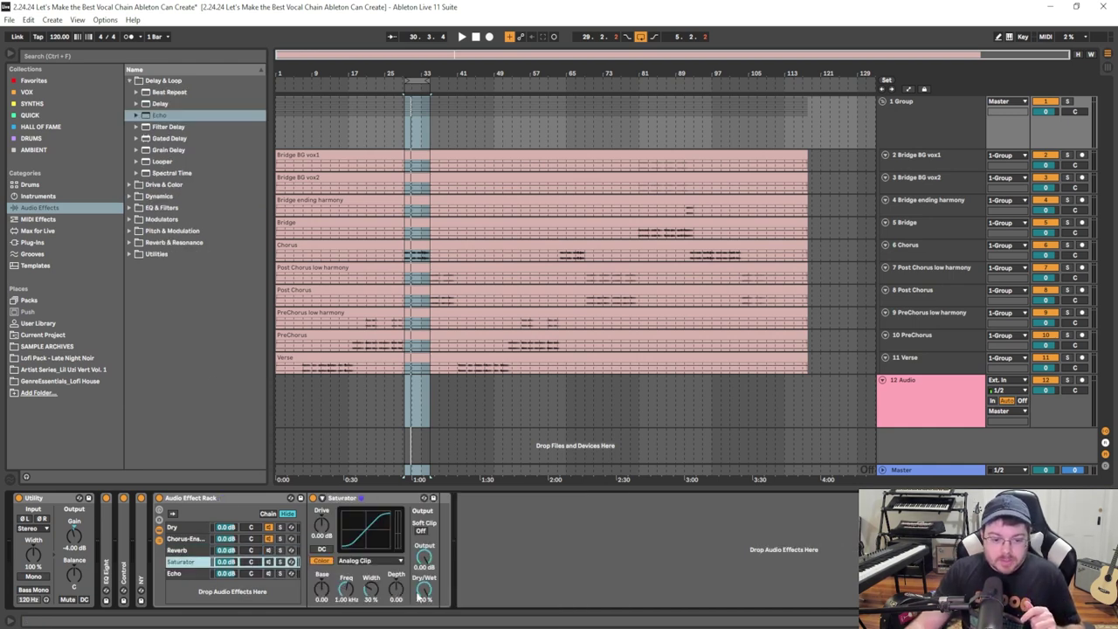
pyautogui.click(199, 574)
pyautogui.moveTo(591, 590); pyautogui.dragTo(590, 551)
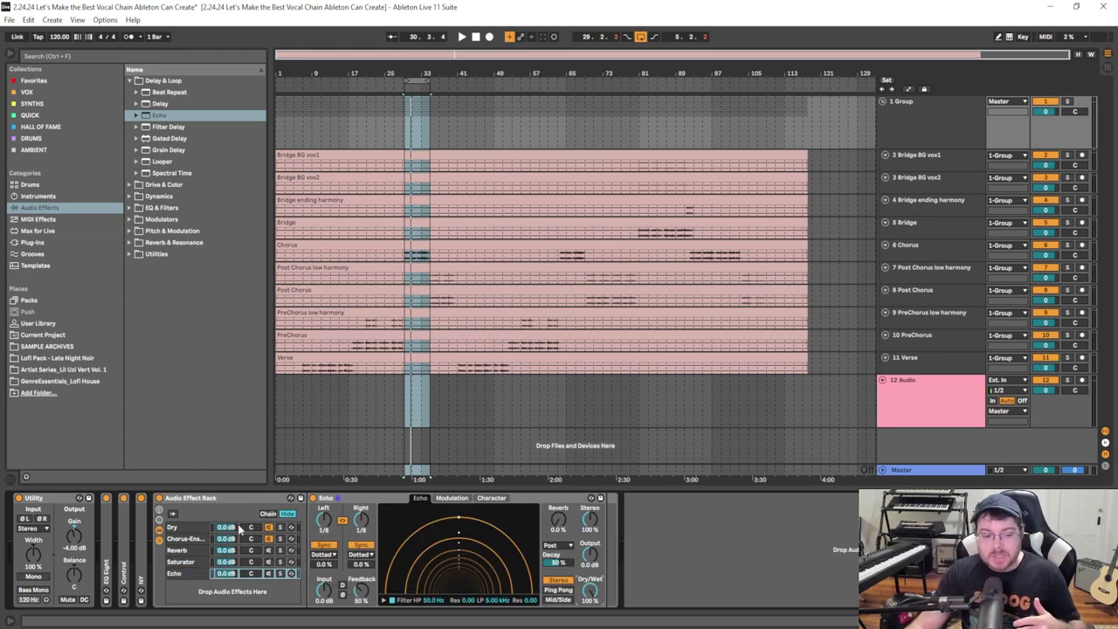
pyautogui.click(189, 539)
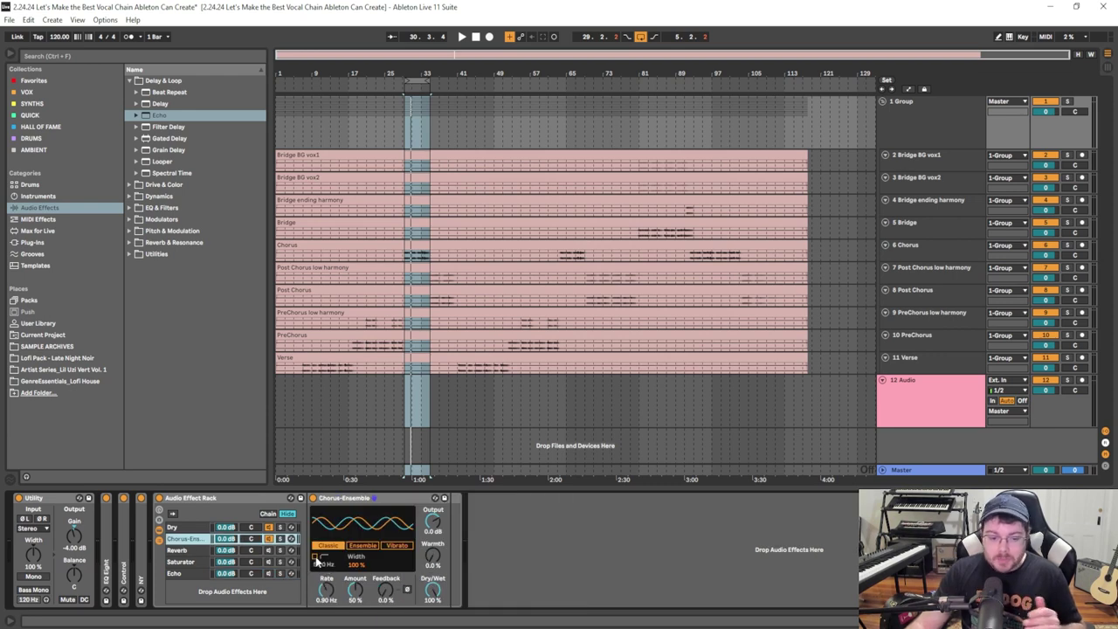
pyautogui.click(317, 557)
# Slow the chorus rate, raise its amount to 67%, and compare the Chorus-Ensemble chain muted and unmuted.
pyautogui.moveTo(331, 601); pyautogui.dragTo(331, 627)
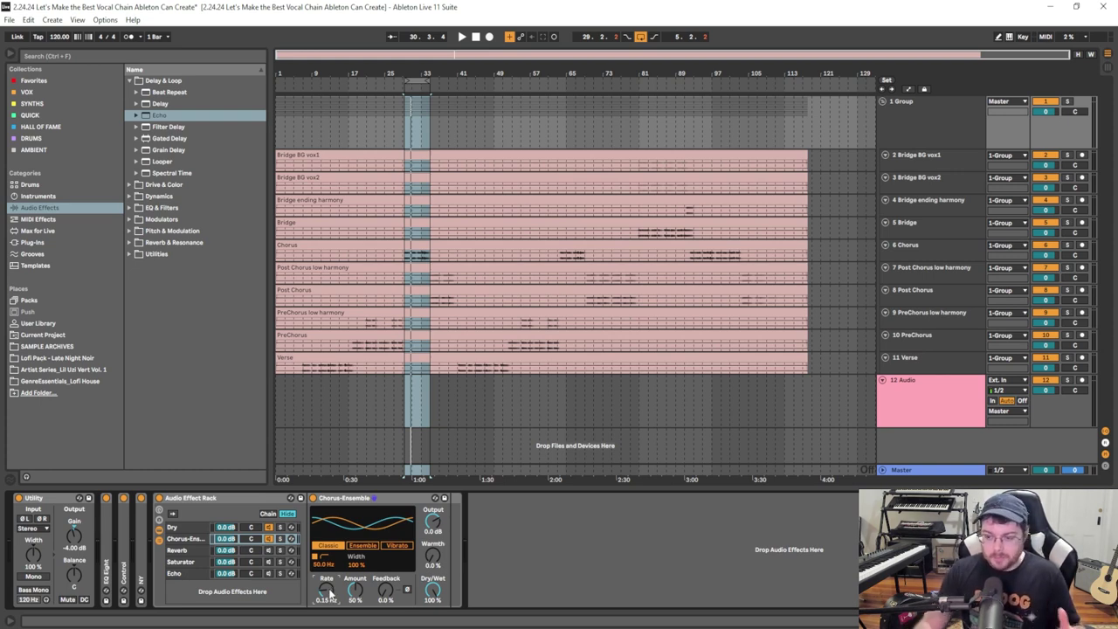
pyautogui.moveTo(355, 591); pyautogui.dragTo(355, 576)
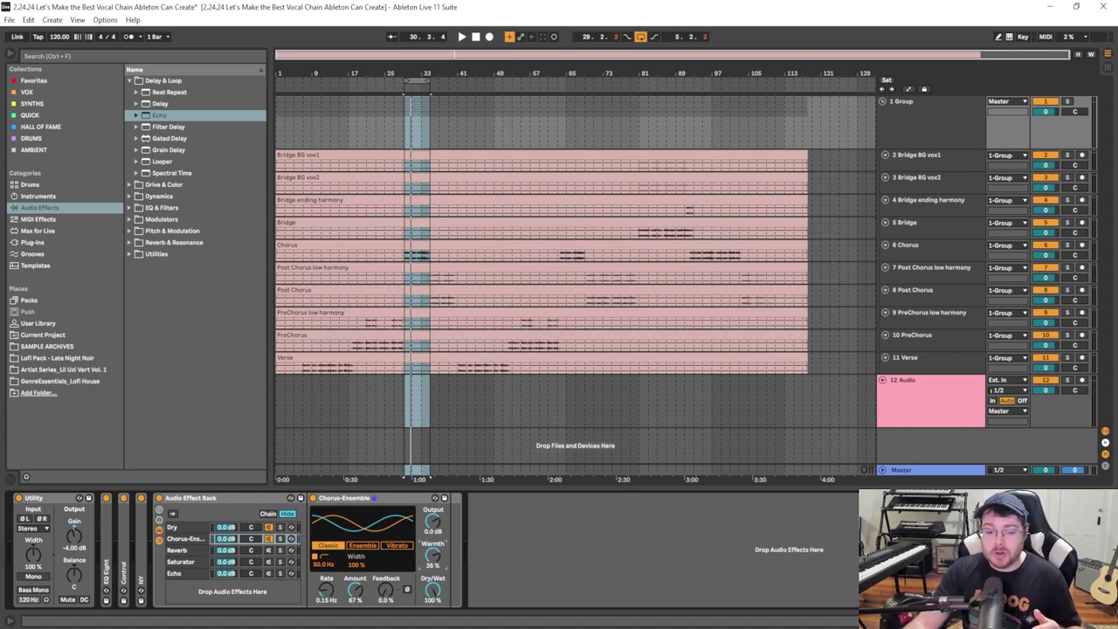
pyautogui.click(268, 539)
pyautogui.press('space')
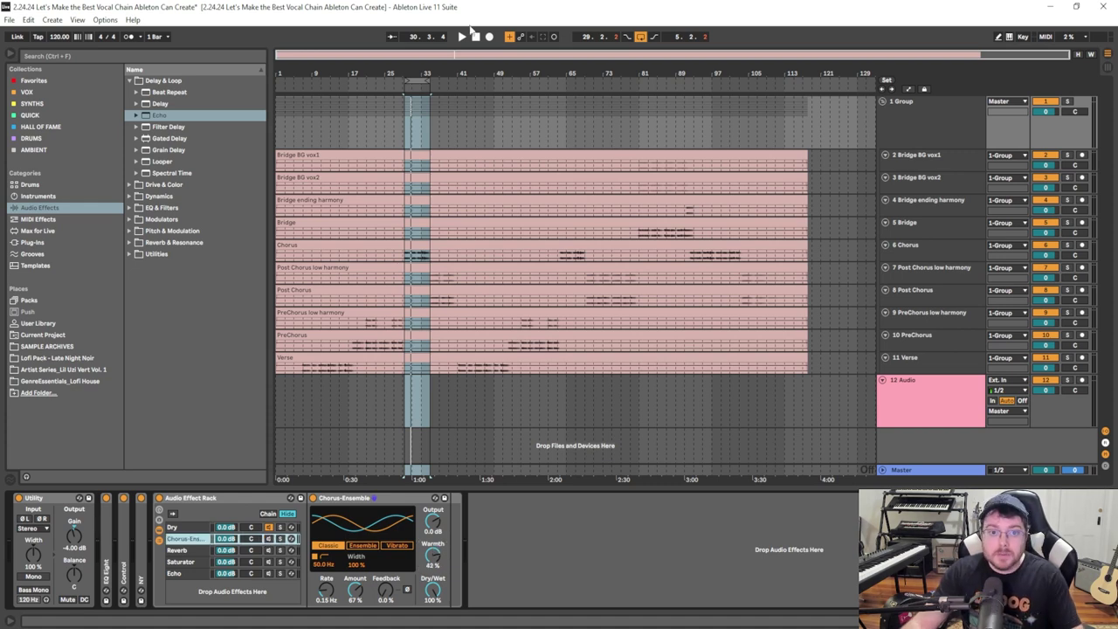
pyautogui.click(268, 539)
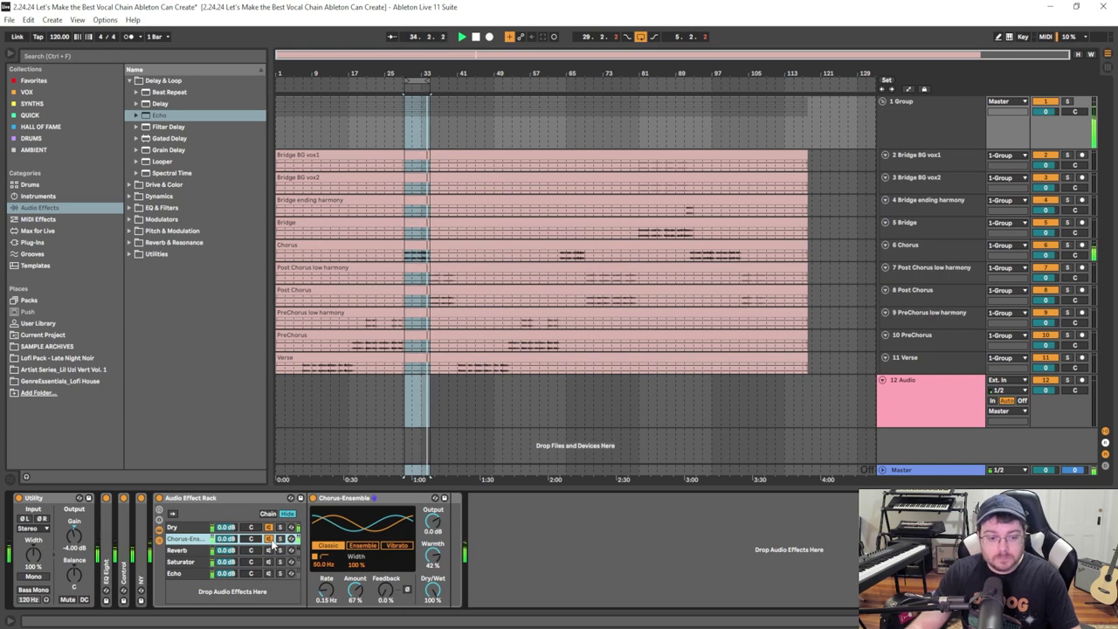
# Lower the Chorus-Ensemble chain to about -5.8 dB and show the Reverb chain's device.
pyautogui.moveTo(225, 539); pyautogui.dragTo(226, 550)
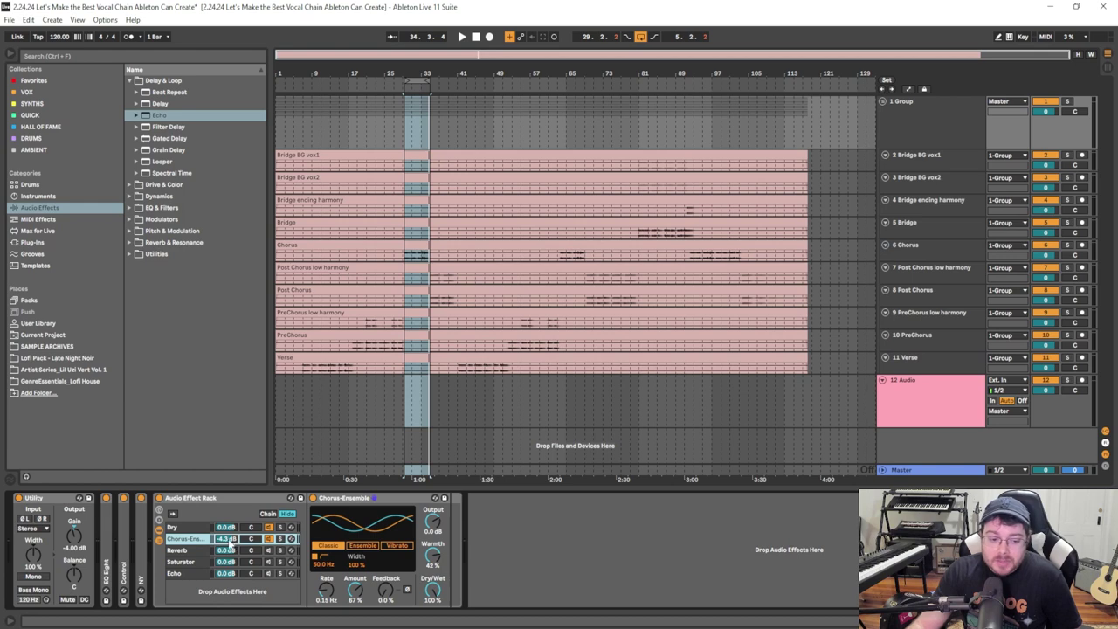
pyautogui.moveTo(226, 550); pyautogui.dragTo(225, 557)
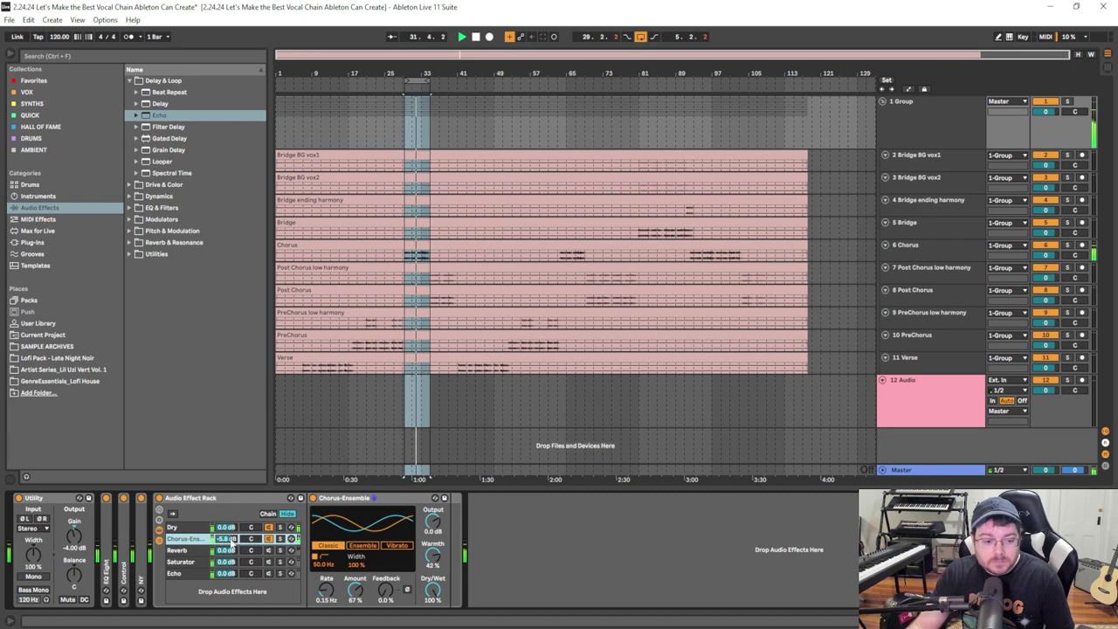
pyautogui.click(200, 551)
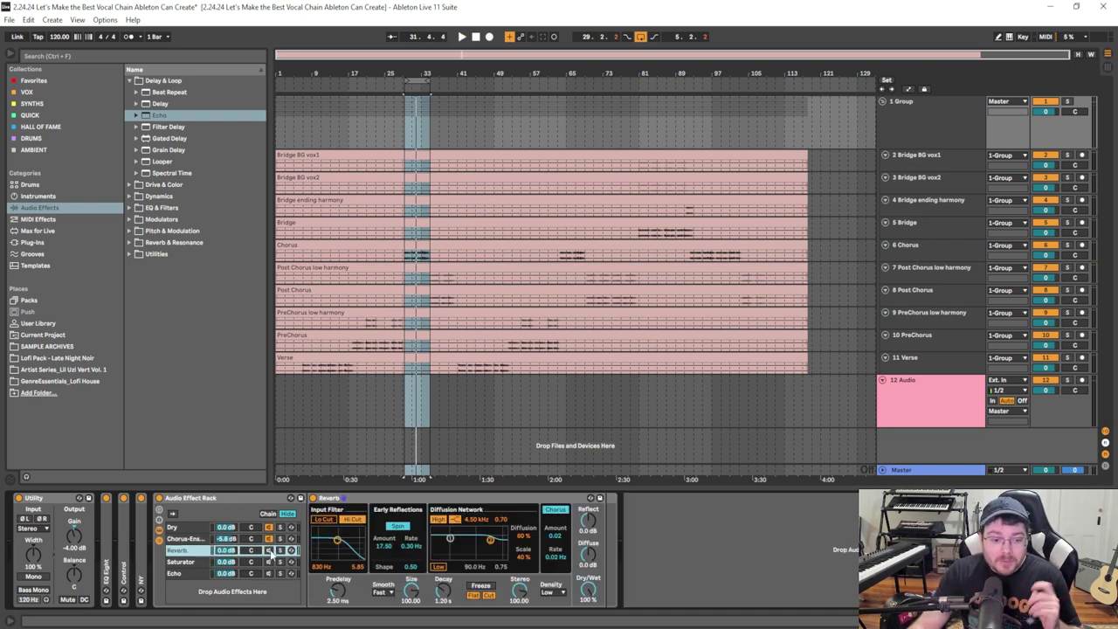
# Load the Vocal Hall preset from Reverb & Resonance > Reverb > Hall onto the chain's Reverb.
pyautogui.click(129, 80)
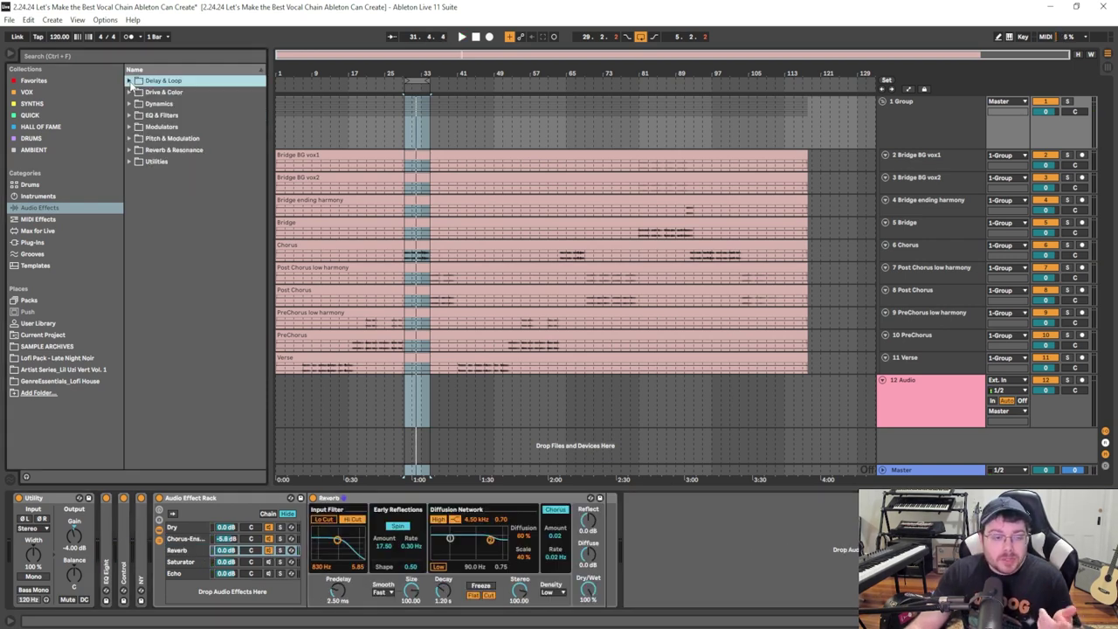
pyautogui.click(128, 150)
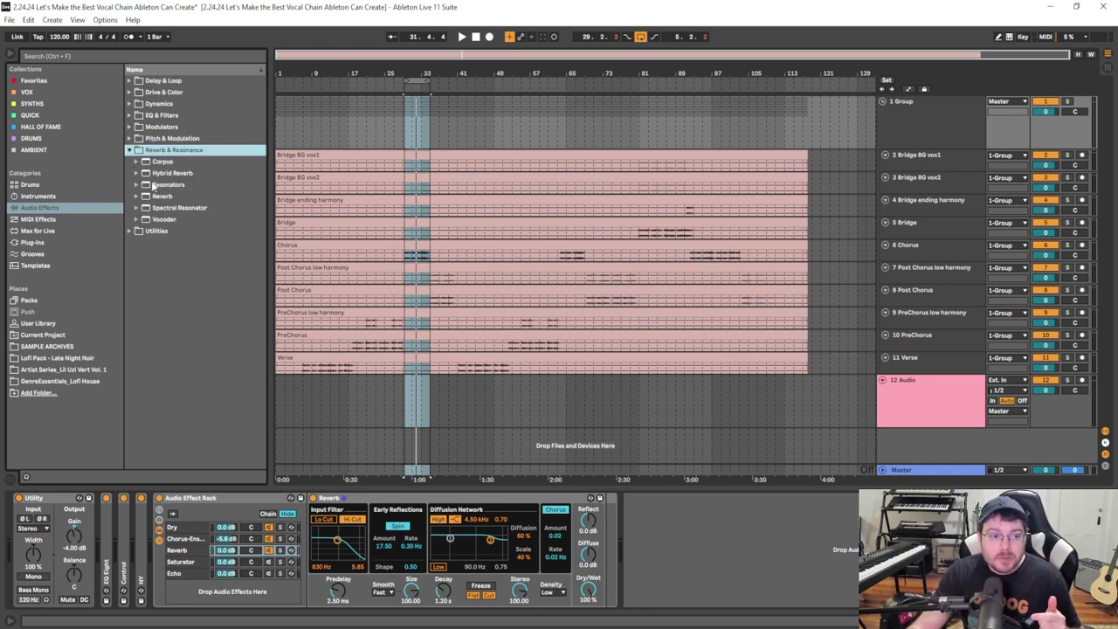
pyautogui.click(138, 197)
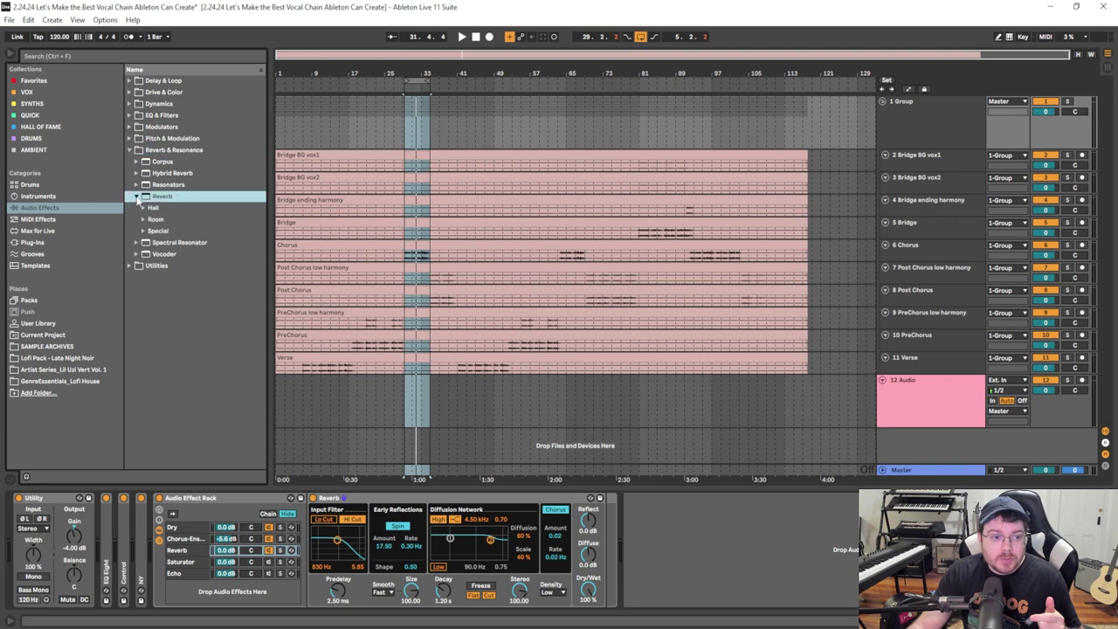
pyautogui.click(144, 209)
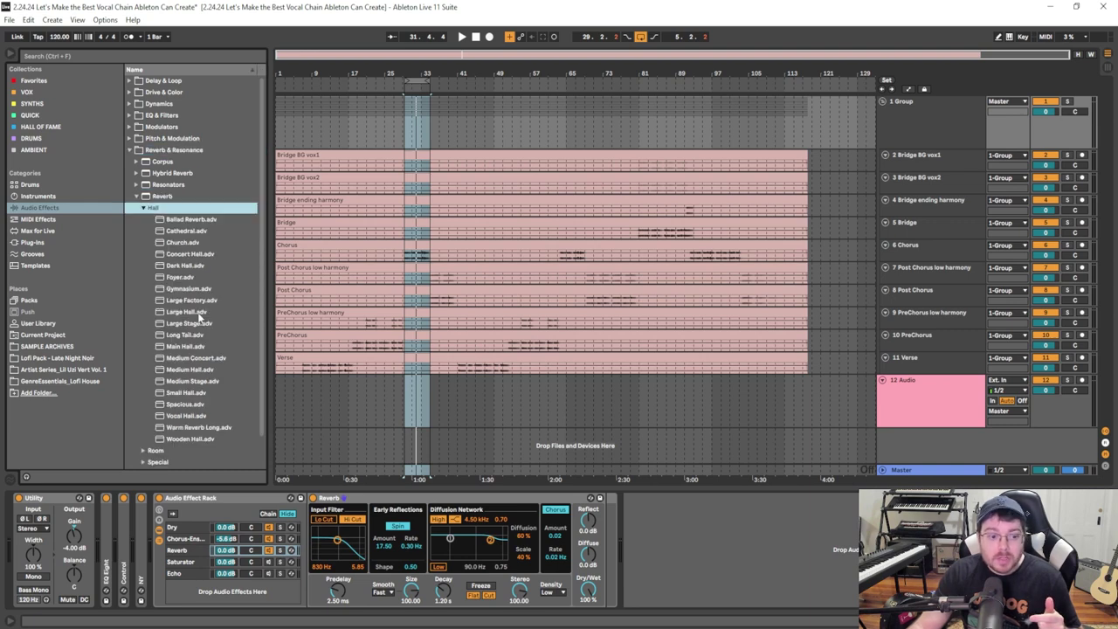
pyautogui.click(203, 416)
pyautogui.moveTo(358, 533); pyautogui.dragTo(363, 535)
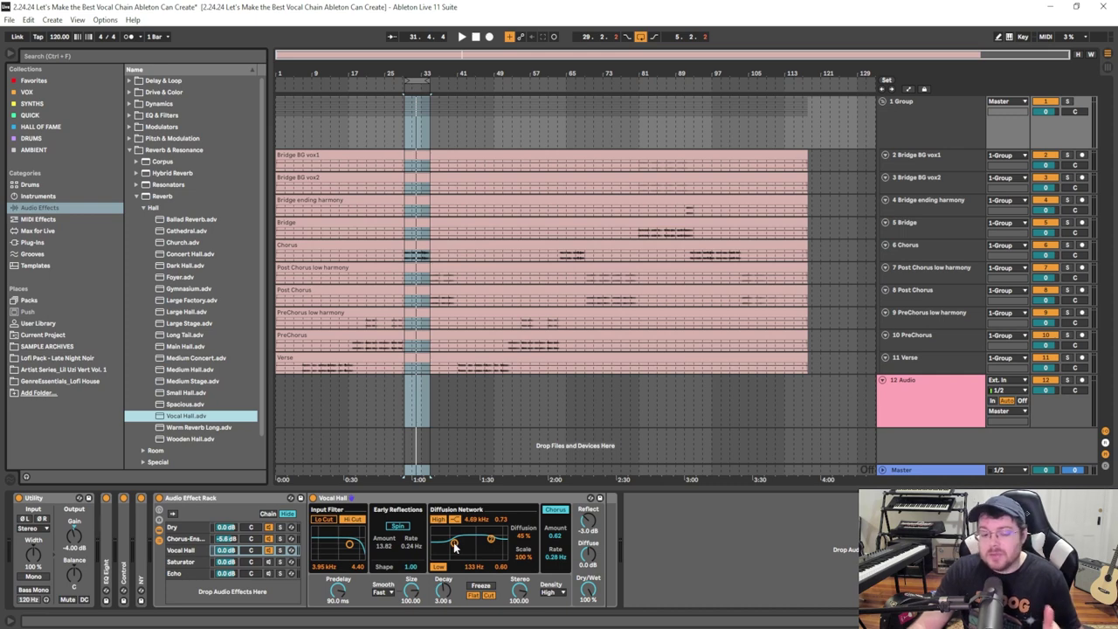
# Raise the reverb's low diffusion cutoff to 258 Hz and set Reflect to -0.7 dB.
pyautogui.moveTo(453, 543); pyautogui.dragTo(461, 556)
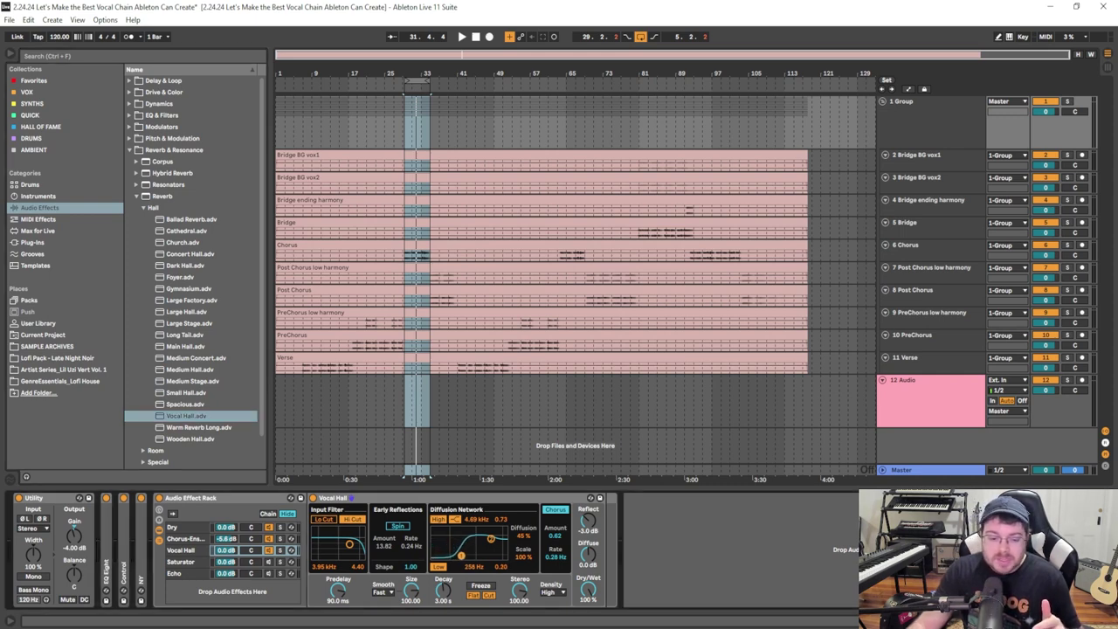
pyautogui.doubleClick(104, 576)
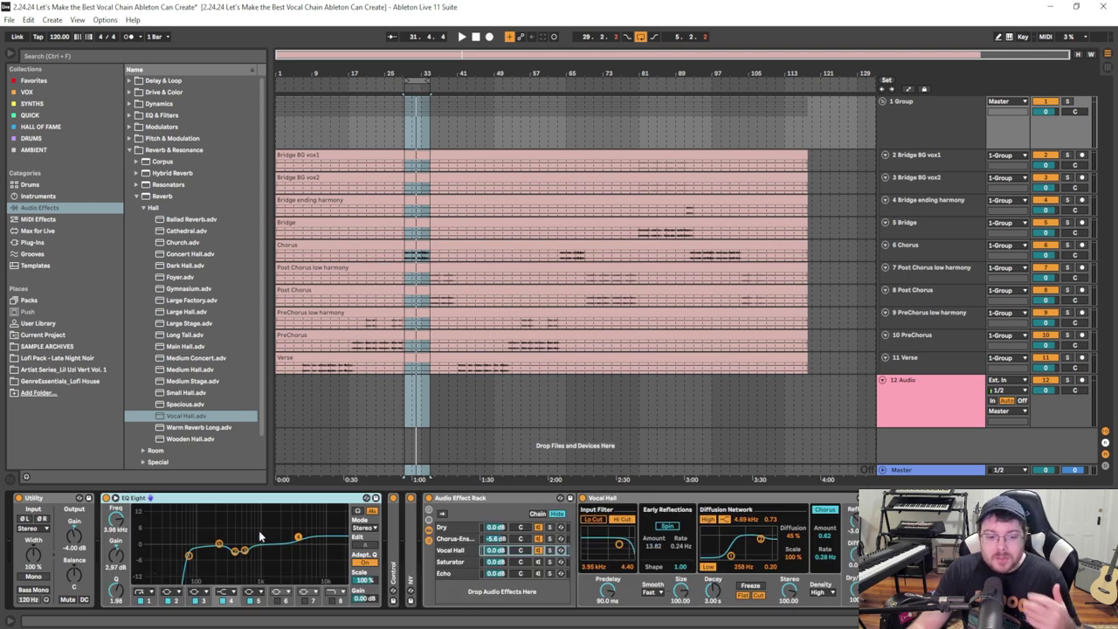
pyautogui.doubleClick(232, 499)
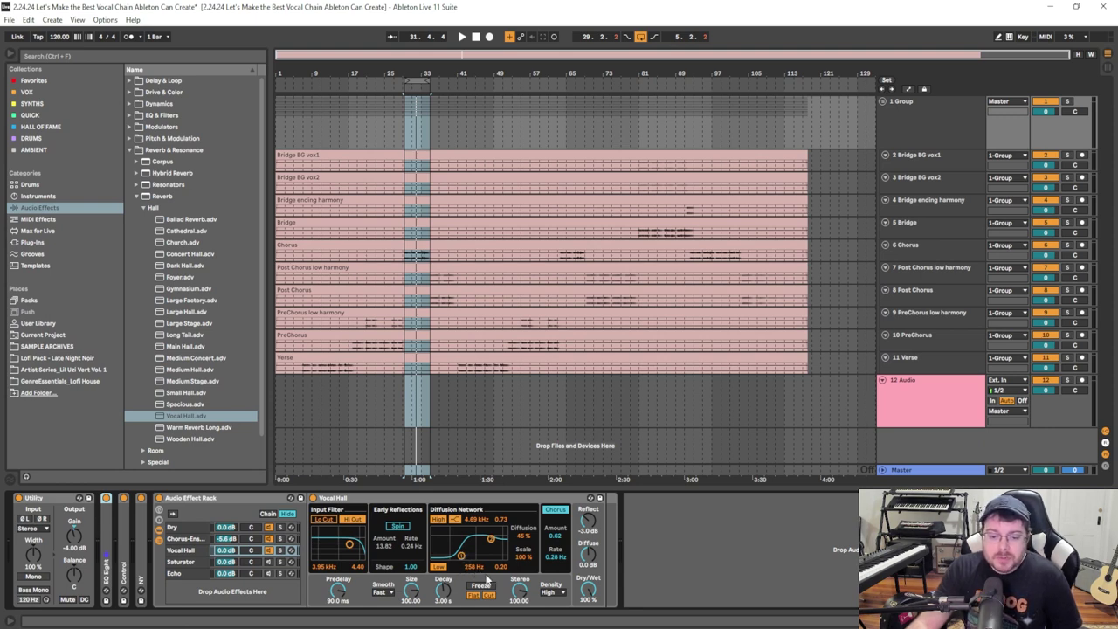
pyautogui.moveTo(587, 520); pyautogui.dragTo(588, 508)
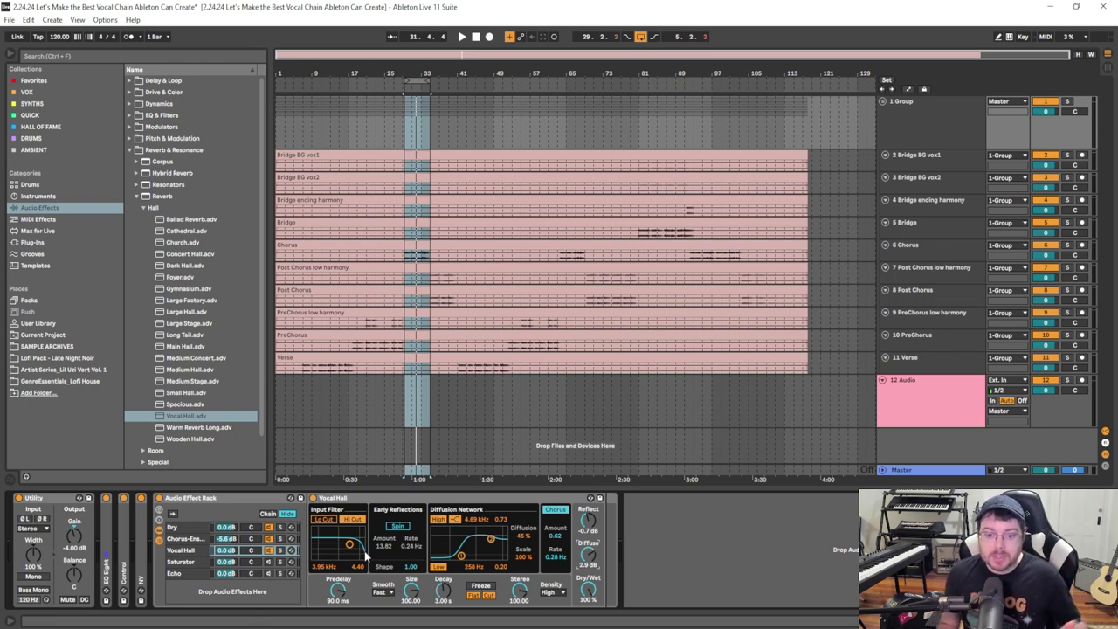
pyautogui.click(129, 151)
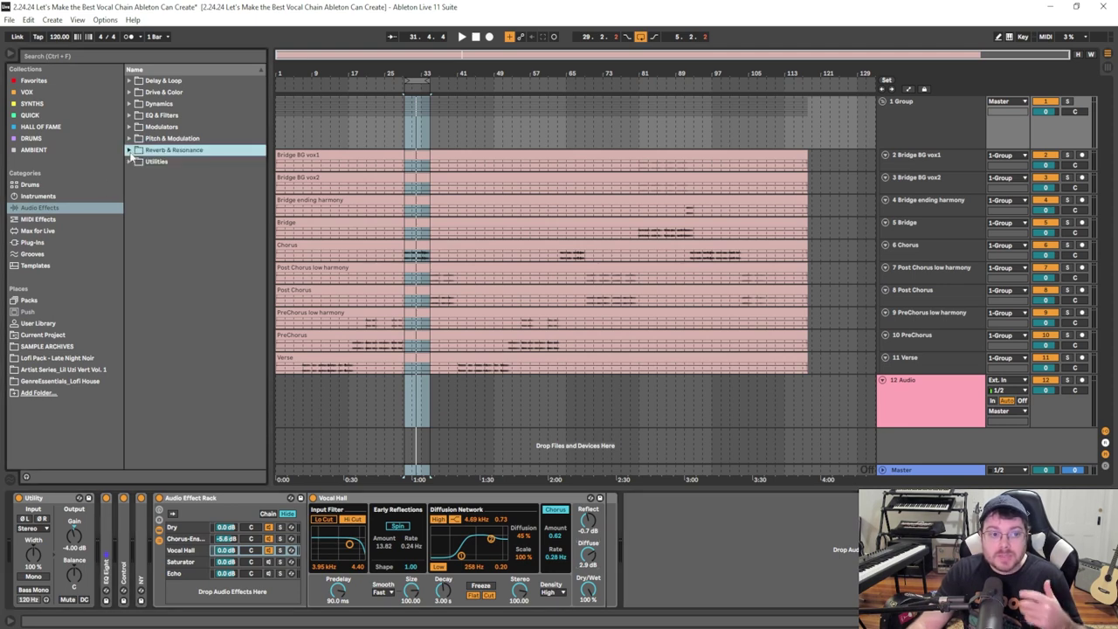
# Insert a Compressor from Dynamics right after Vocal Hall and reveal its sidechain section.
pyautogui.click(130, 104)
pyautogui.click(158, 128)
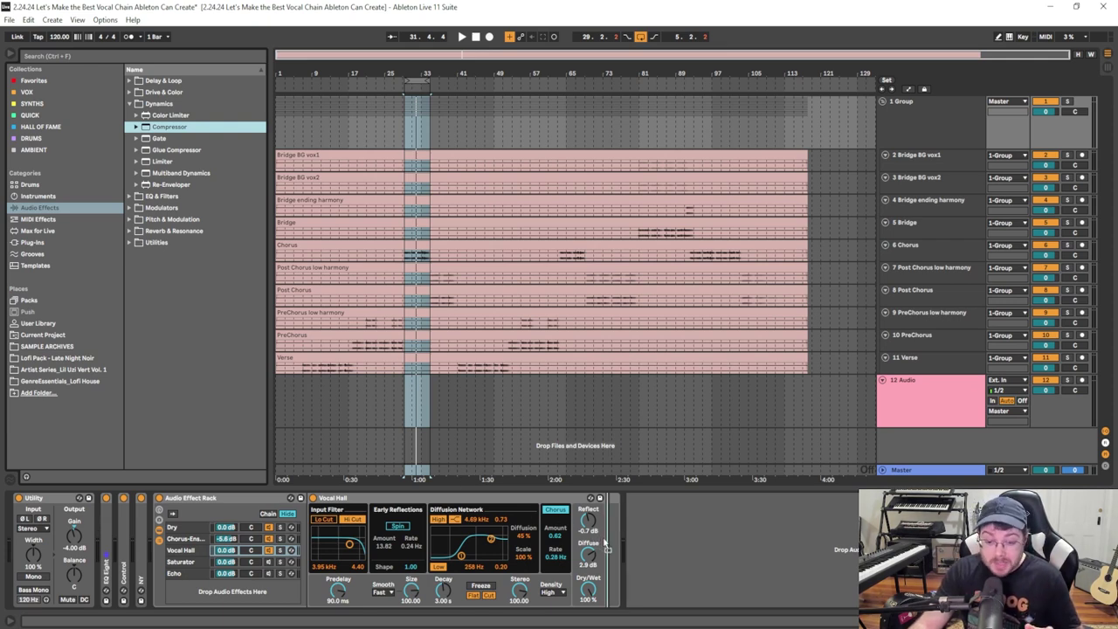
pyautogui.click(621, 546)
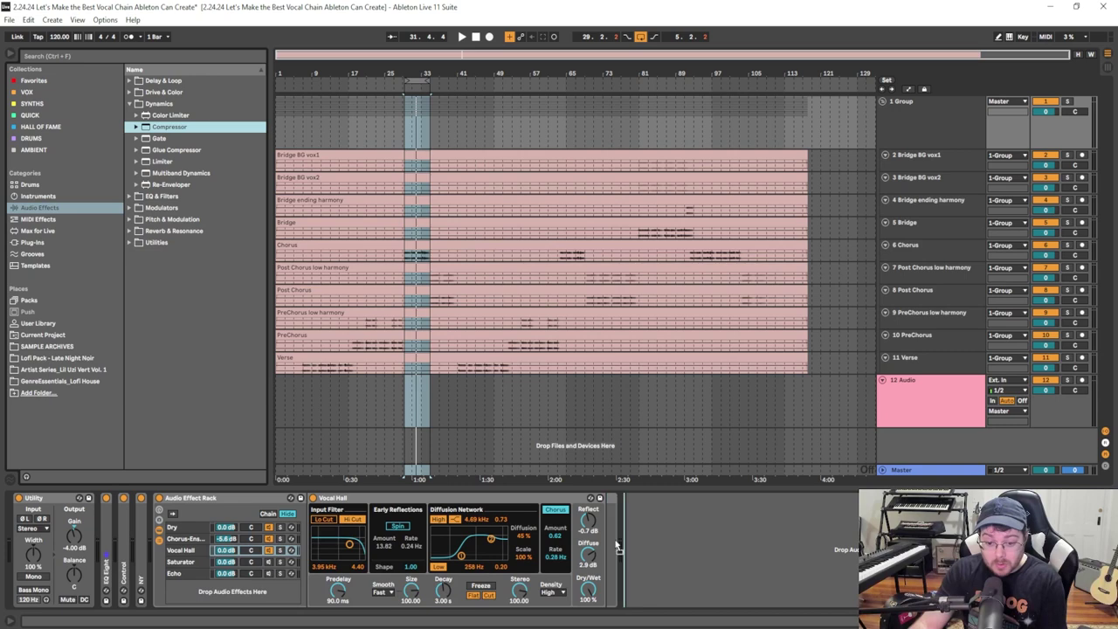
pyautogui.moveTo(635, 546); pyautogui.dragTo(633, 546)
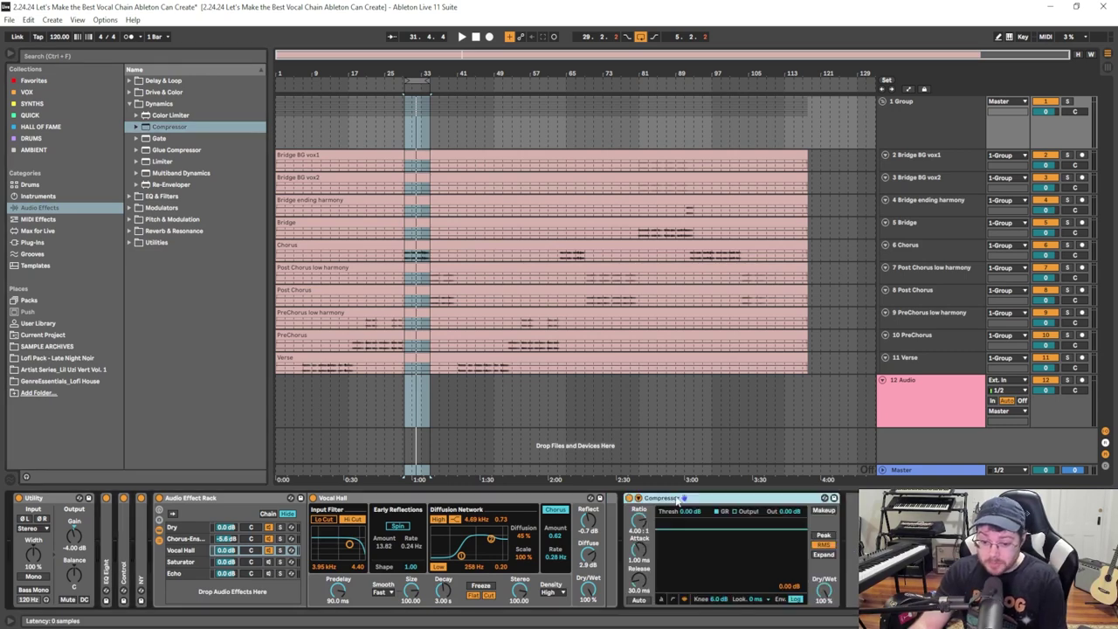
pyautogui.click(606, 536)
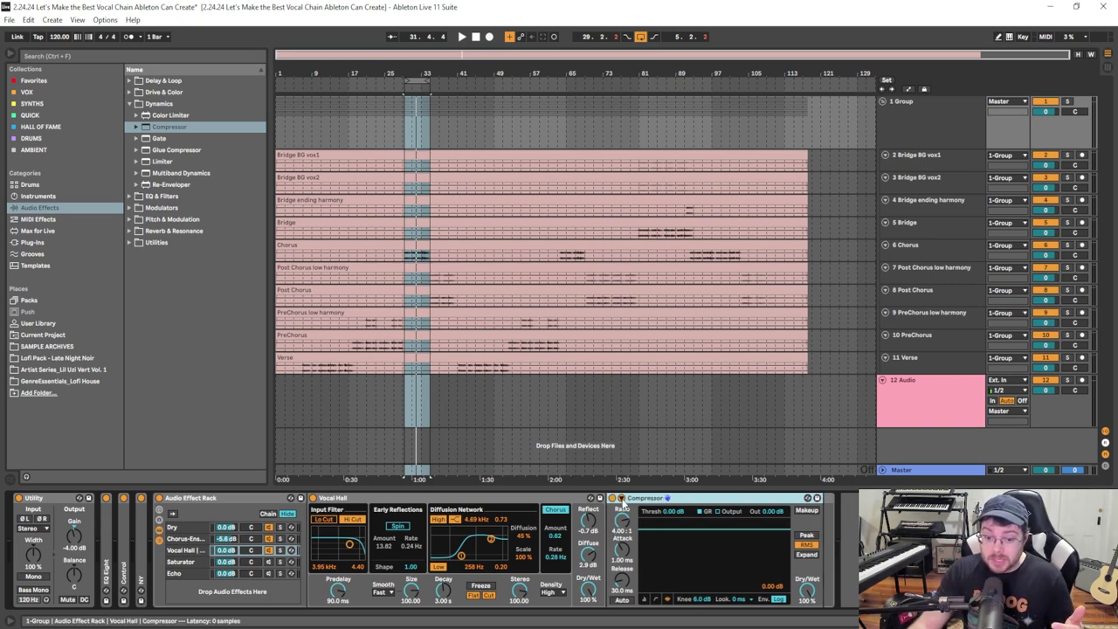
pyautogui.click(621, 498)
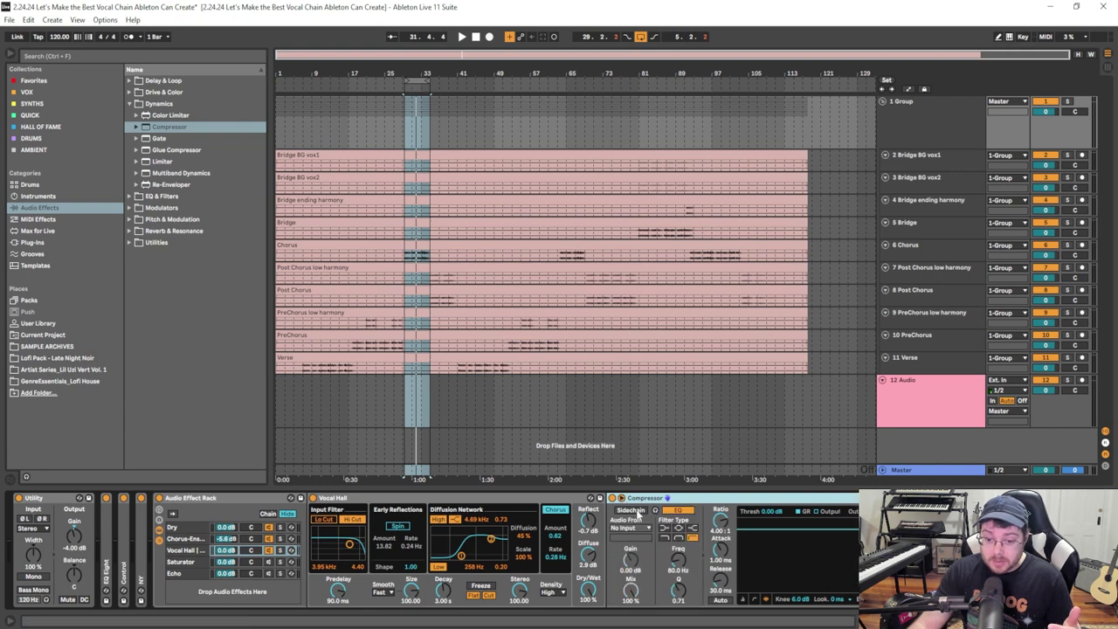
# Sidechain the compressor from 1-Group with Auto release and -35.0 dB threshold, then play to hear the ducking.
pyautogui.click(638, 511)
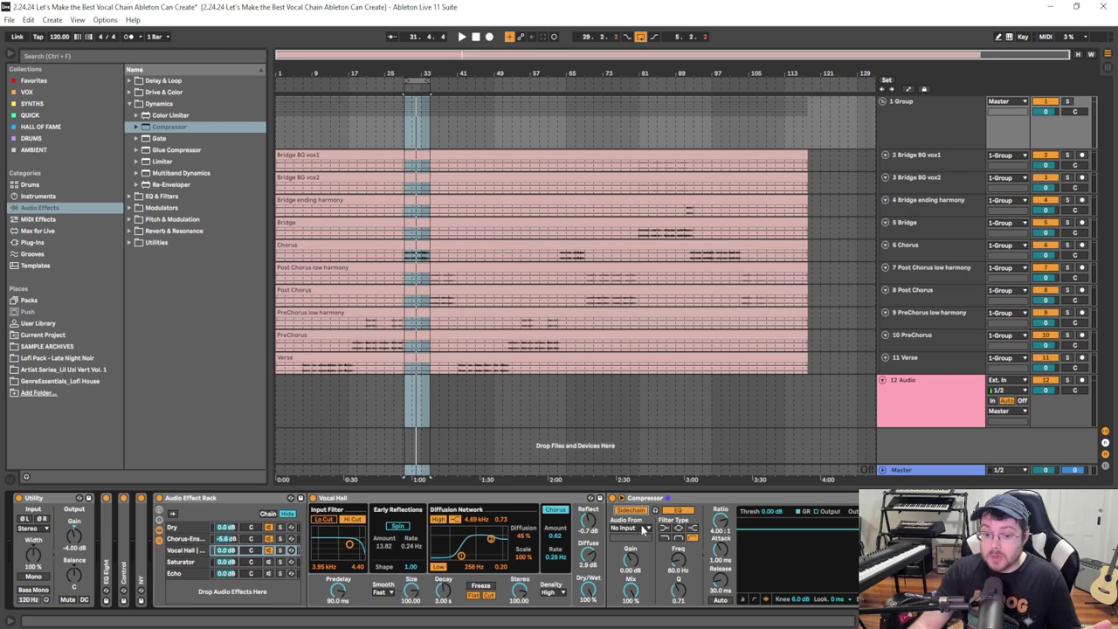
pyautogui.click(644, 528)
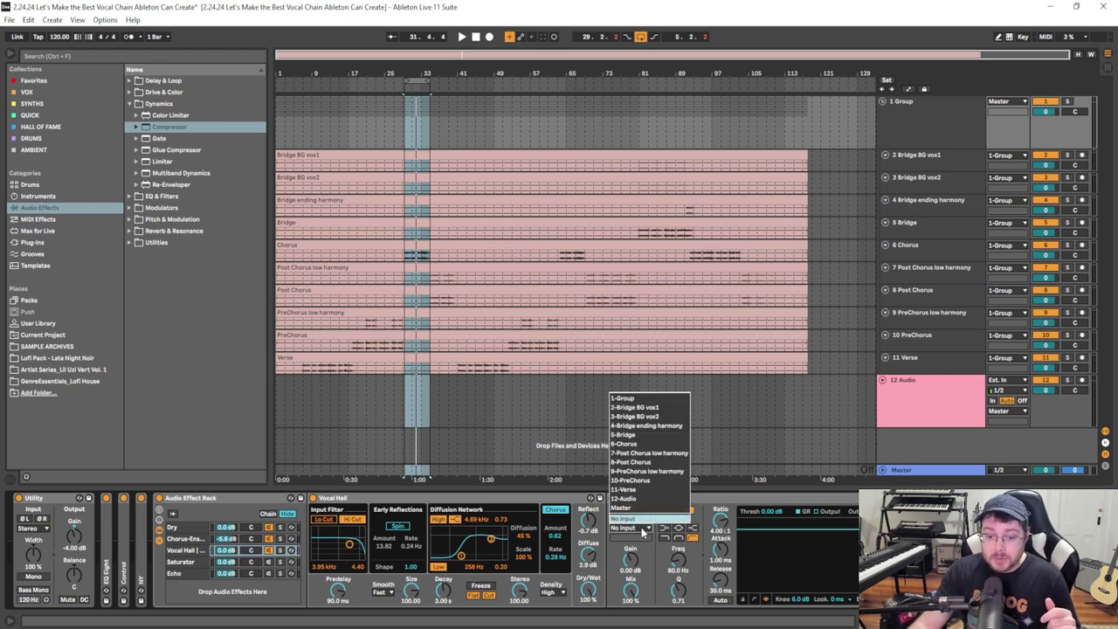
pyautogui.click(649, 401)
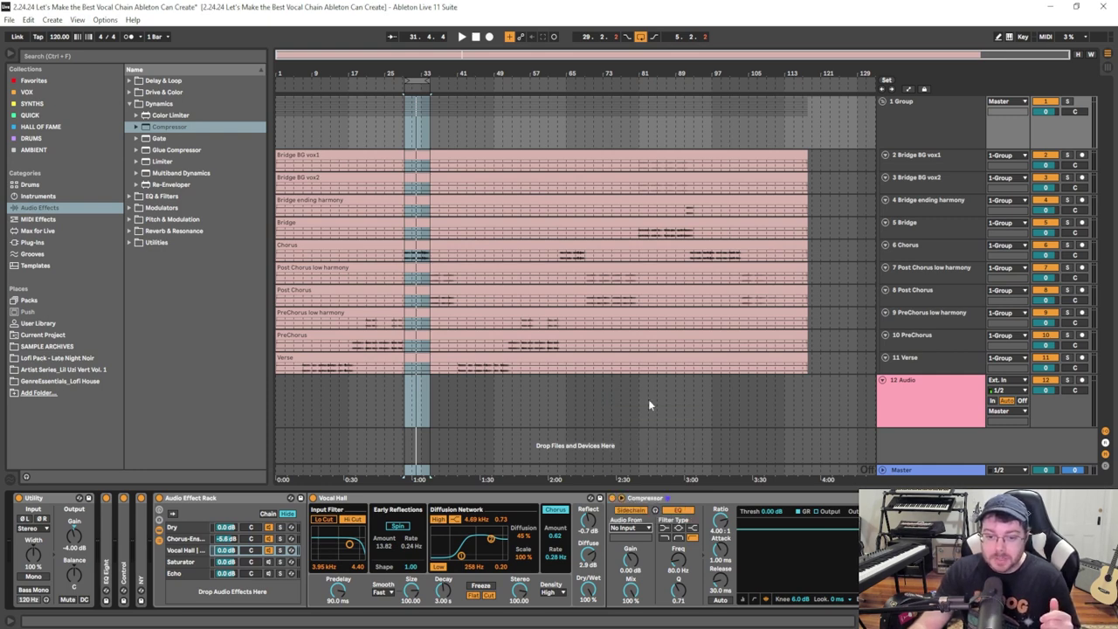
pyautogui.click(723, 600)
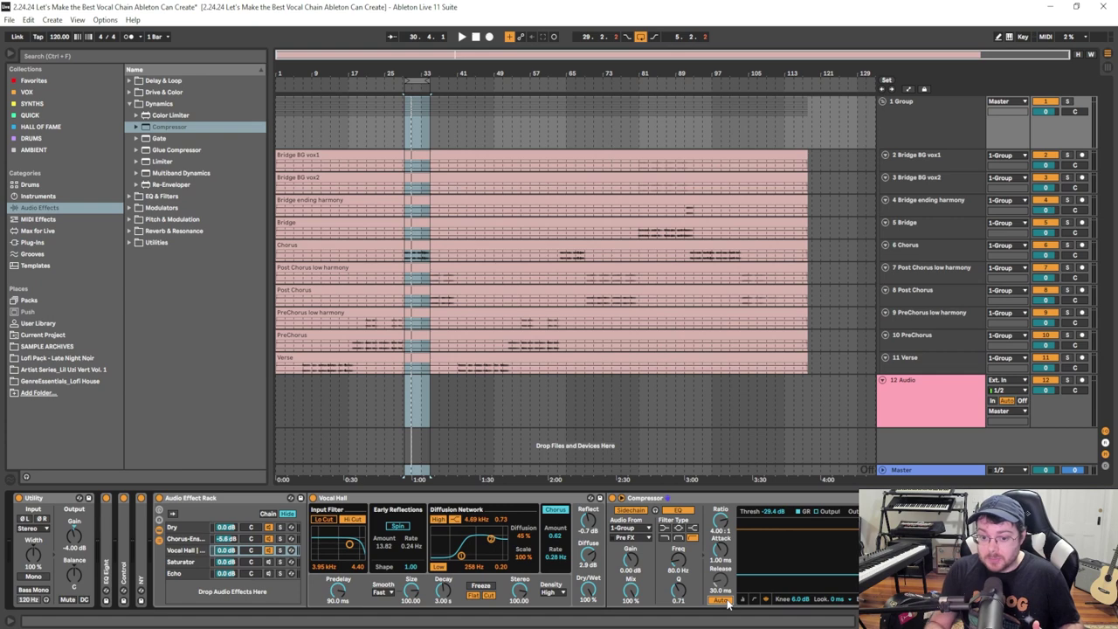
pyautogui.moveTo(766, 570); pyautogui.dragTo(767, 576)
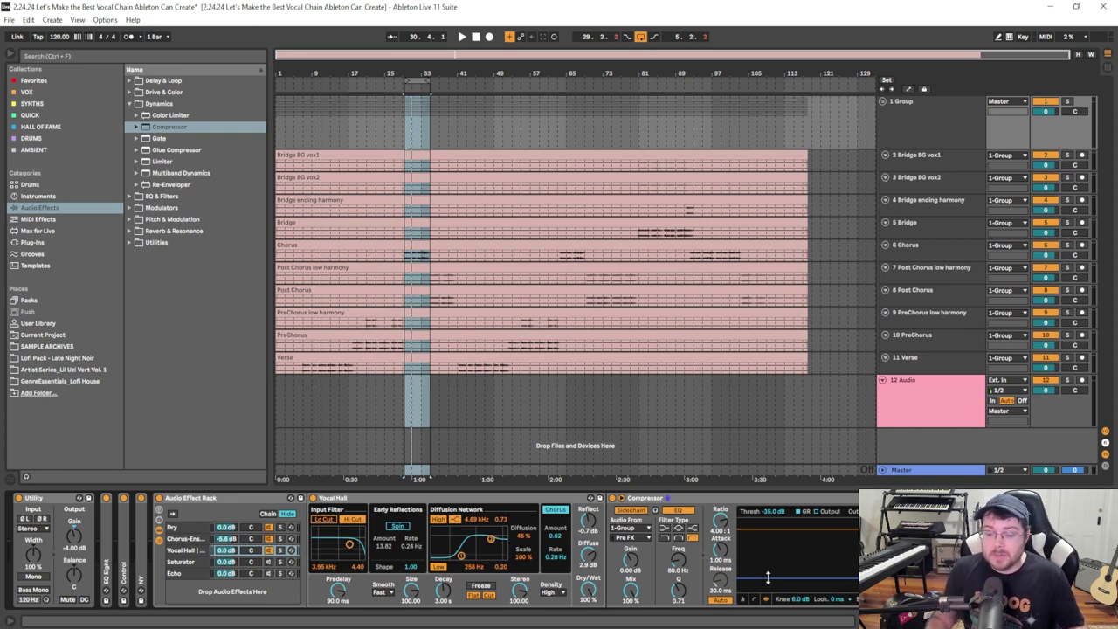
pyautogui.press('space')
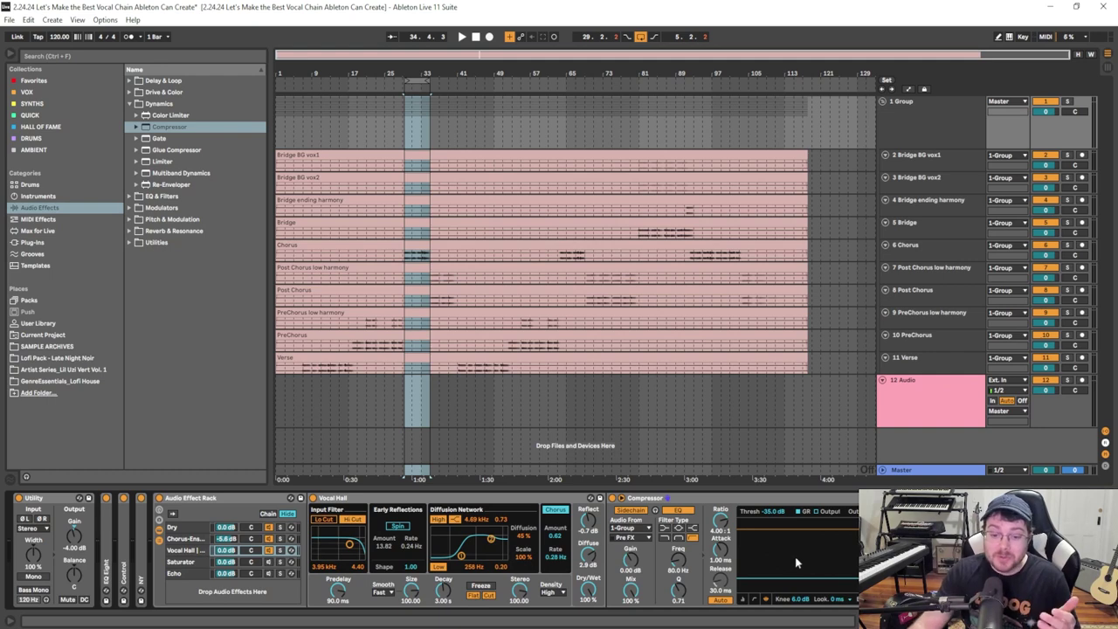
pyautogui.doubleClick(677, 498)
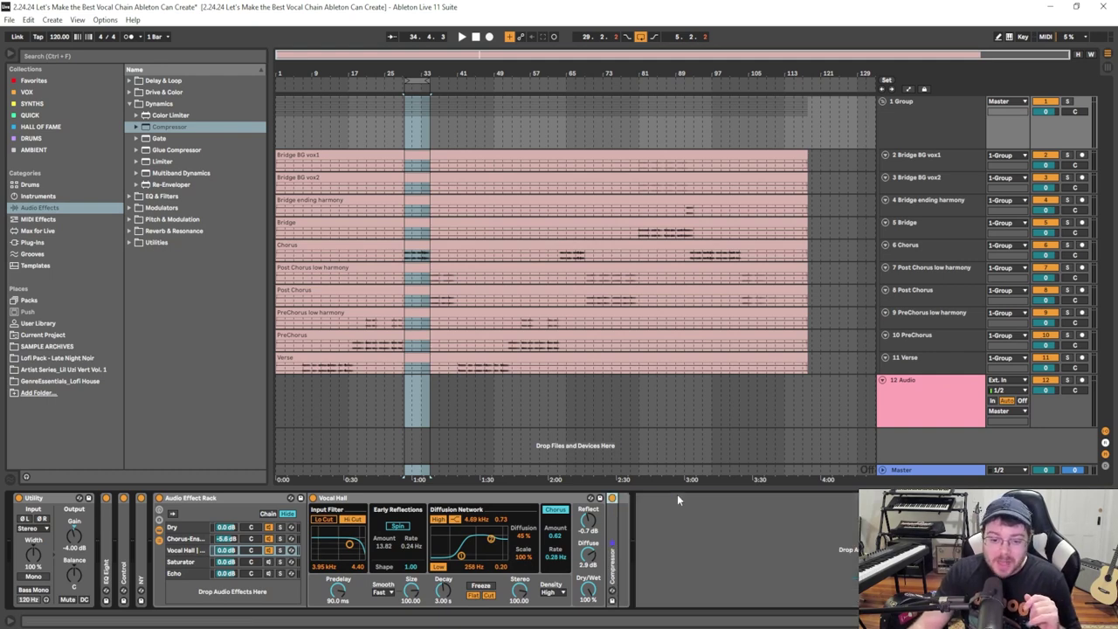
# Give the Saturator chain a Soft Sine curve, Drive 19.4 dB, Output -30.8 dB, and solo it.
pyautogui.click(196, 564)
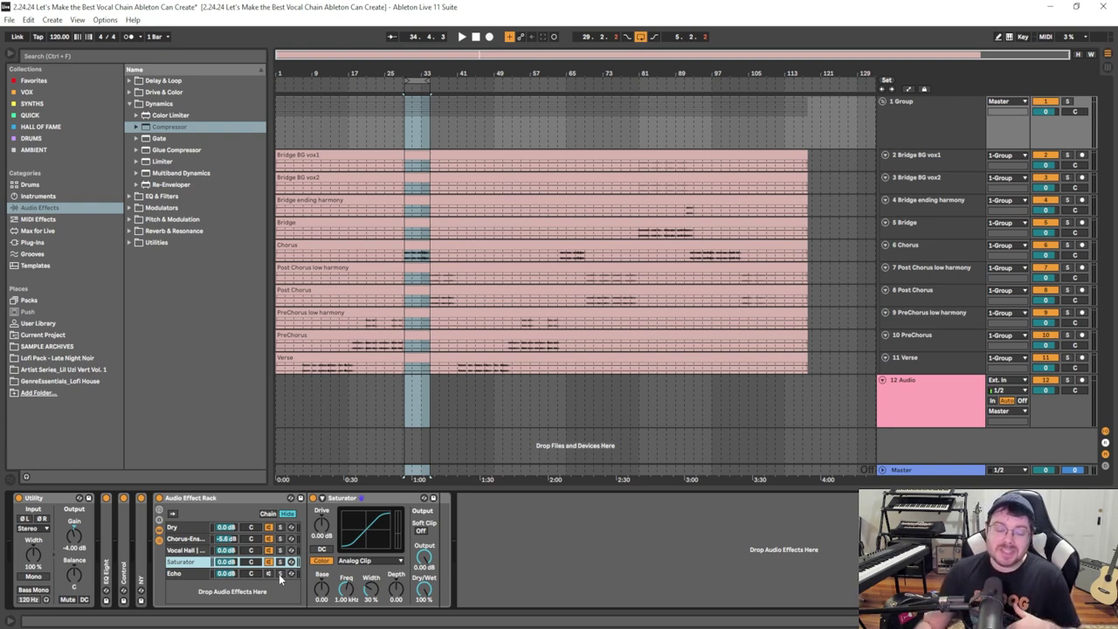
pyautogui.click(371, 560)
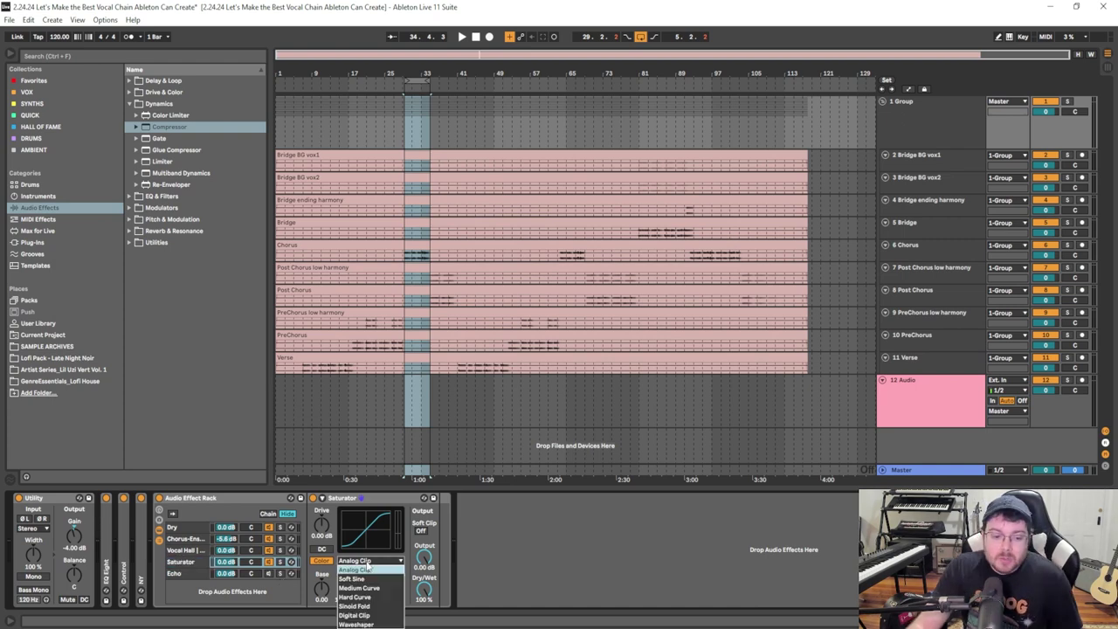
pyautogui.click(375, 584)
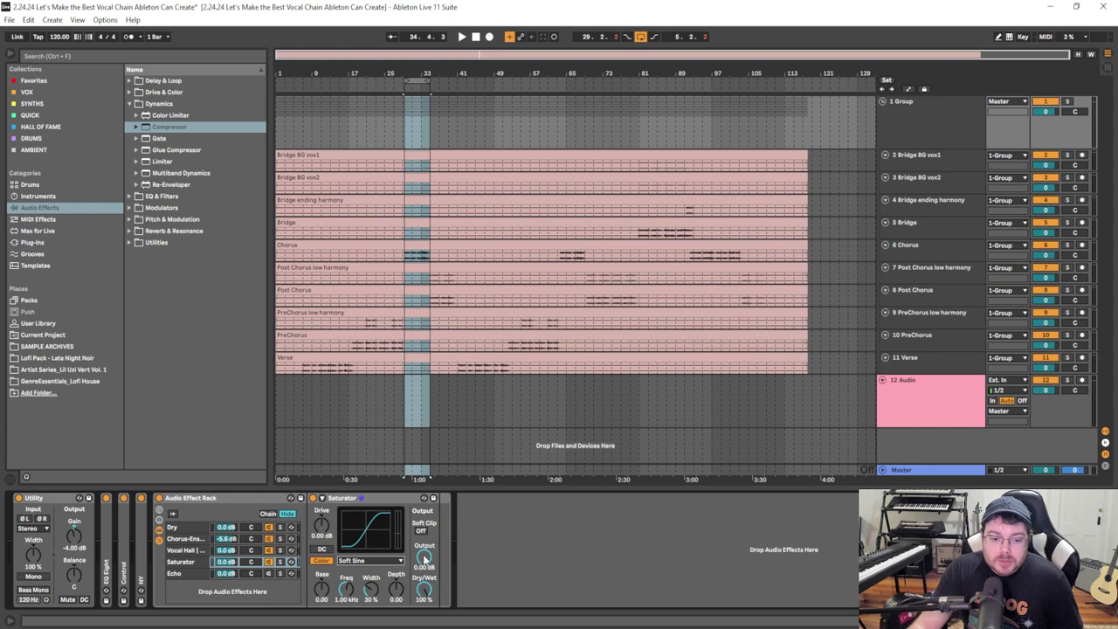
pyautogui.moveTo(424, 559); pyautogui.dragTo(425, 581)
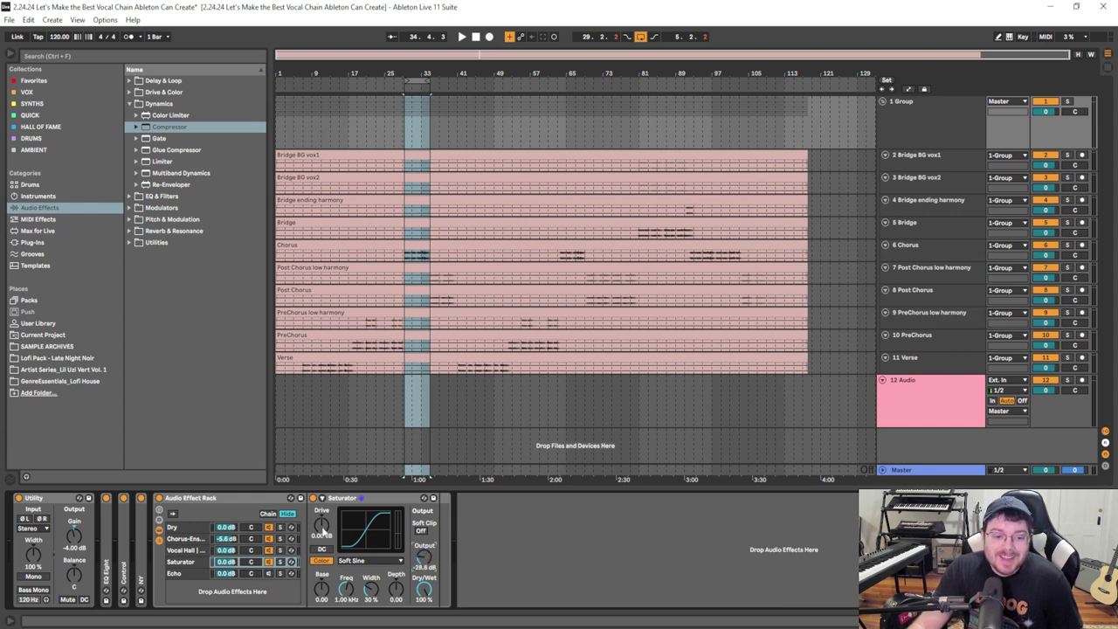
pyautogui.moveTo(324, 531); pyautogui.dragTo(323, 505)
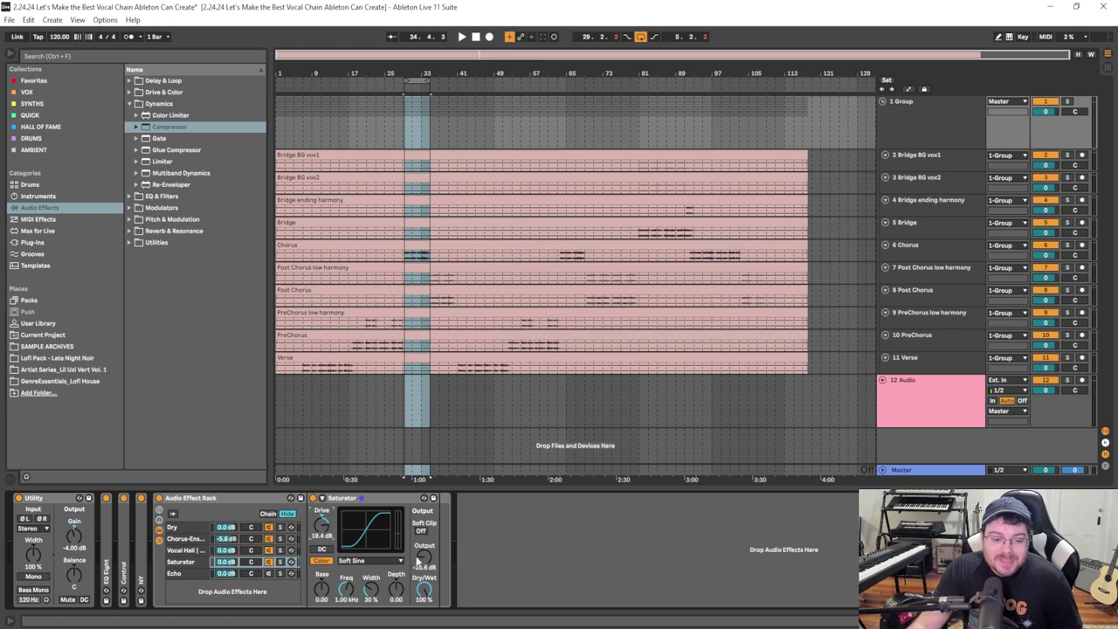
pyautogui.click(285, 566)
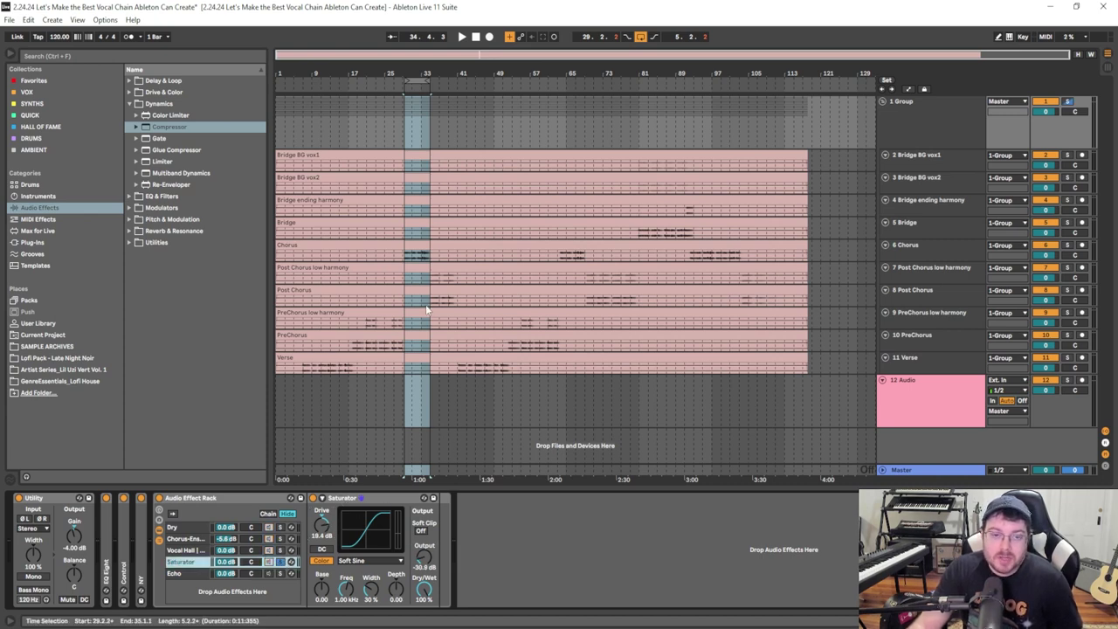
# During playback, push saturator Drive to 21.1 dB and raise Output to about -23.7 dB.
pyautogui.click(462, 37)
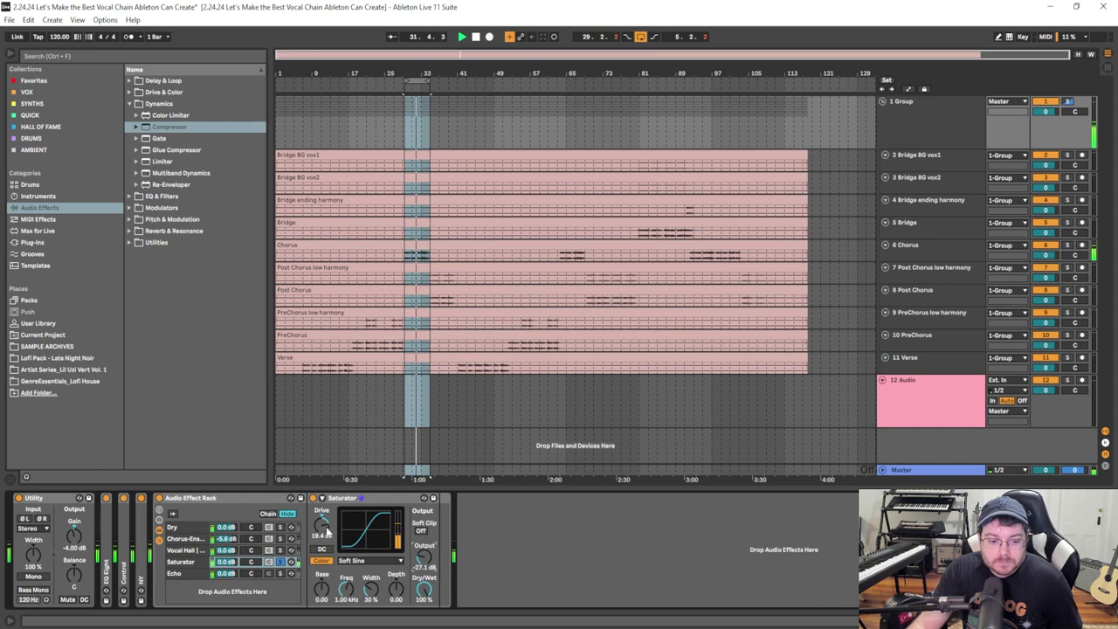
pyautogui.moveTo(321, 524); pyautogui.dragTo(321, 517)
pyautogui.moveTo(424, 556); pyautogui.dragTo(424, 546)
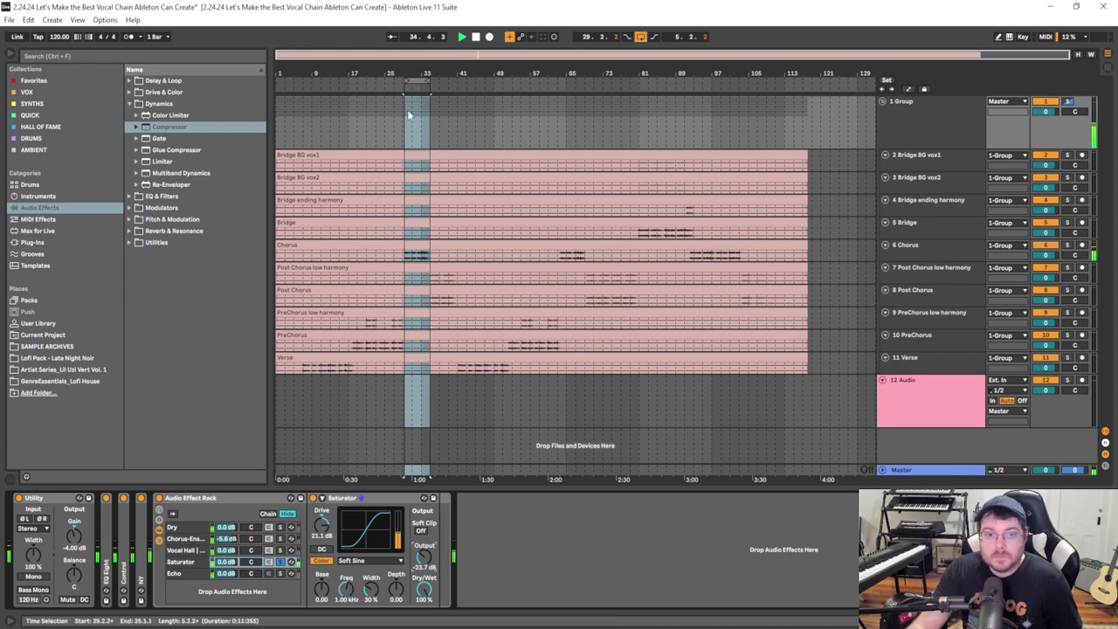
pyautogui.click(476, 37)
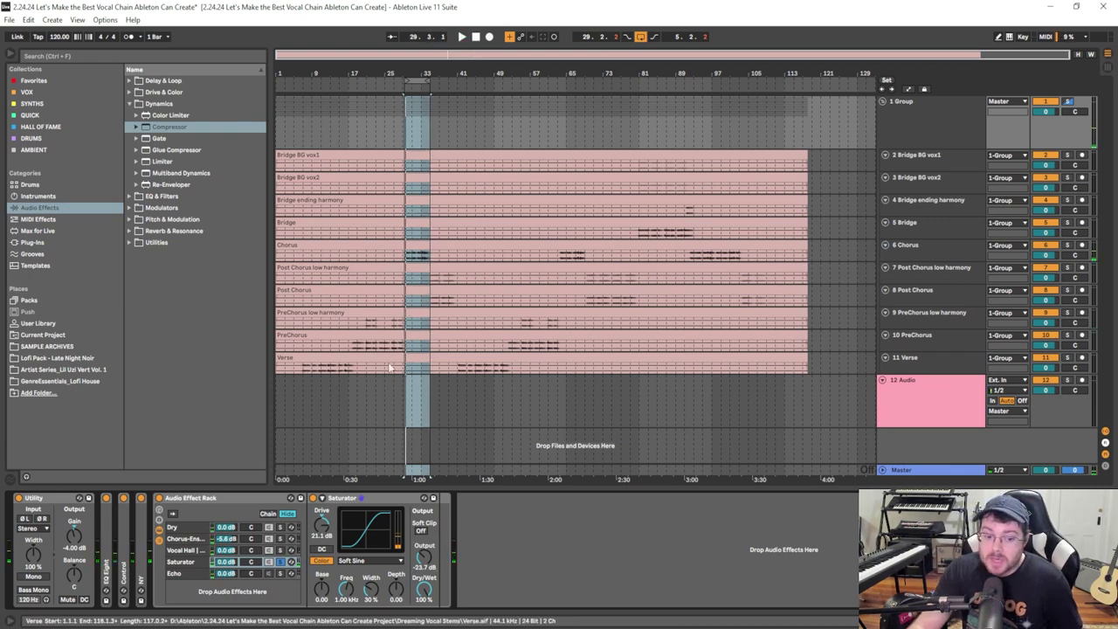
# Lower the Saturator chain volume to -15.6 dB, audition it, and show the Echo chain's device.
pyautogui.click(282, 563)
pyautogui.moveTo(227, 562); pyautogui.dragTo(227, 570)
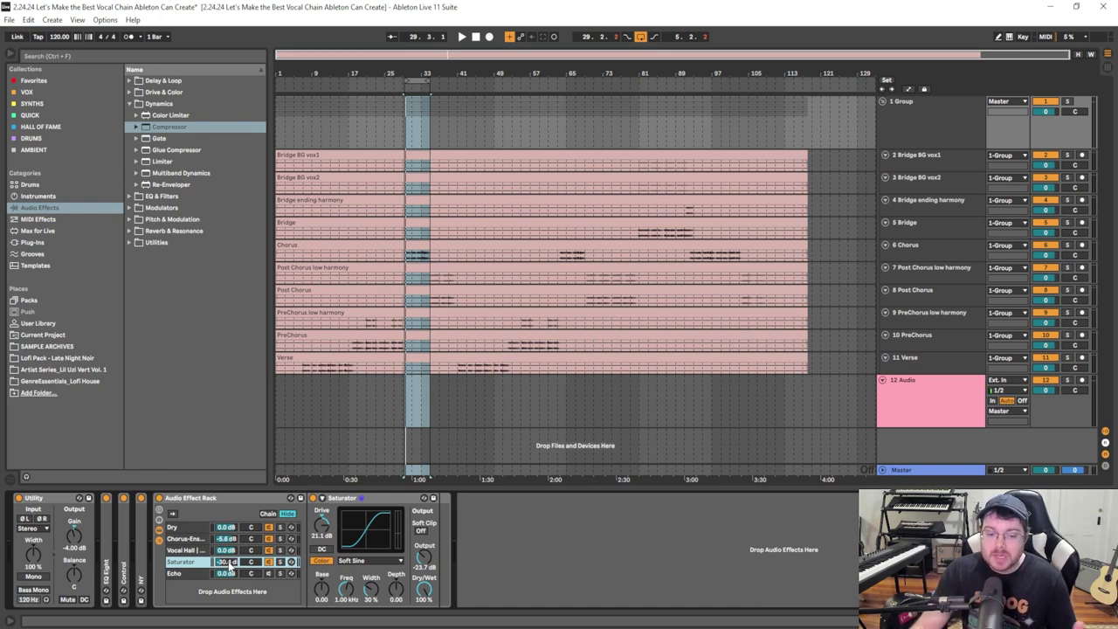
pyautogui.press('space')
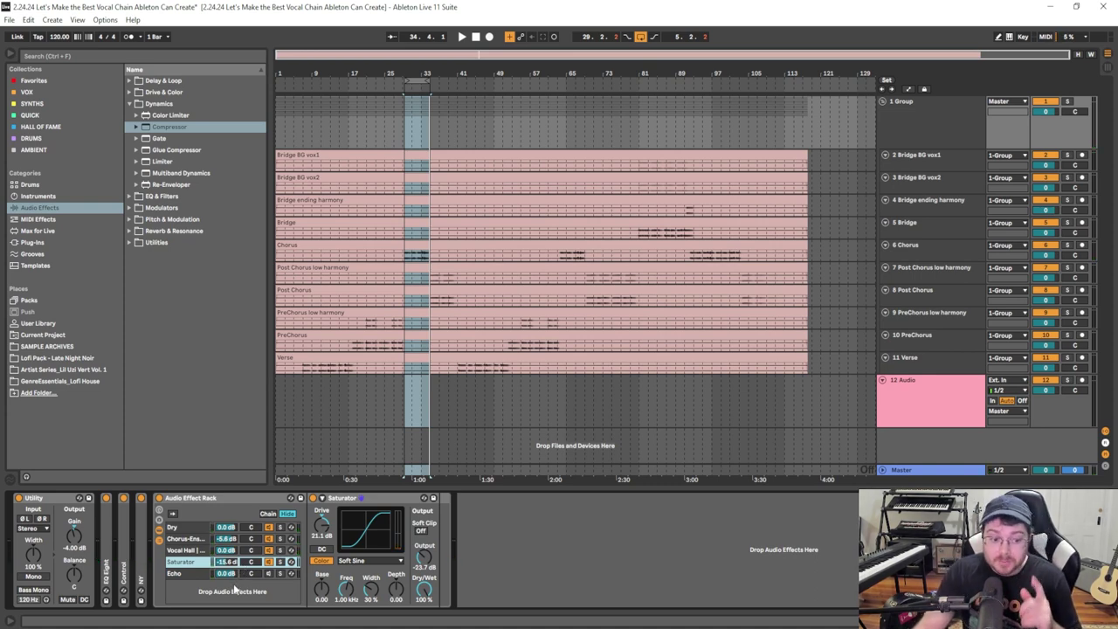
pyautogui.click(197, 577)
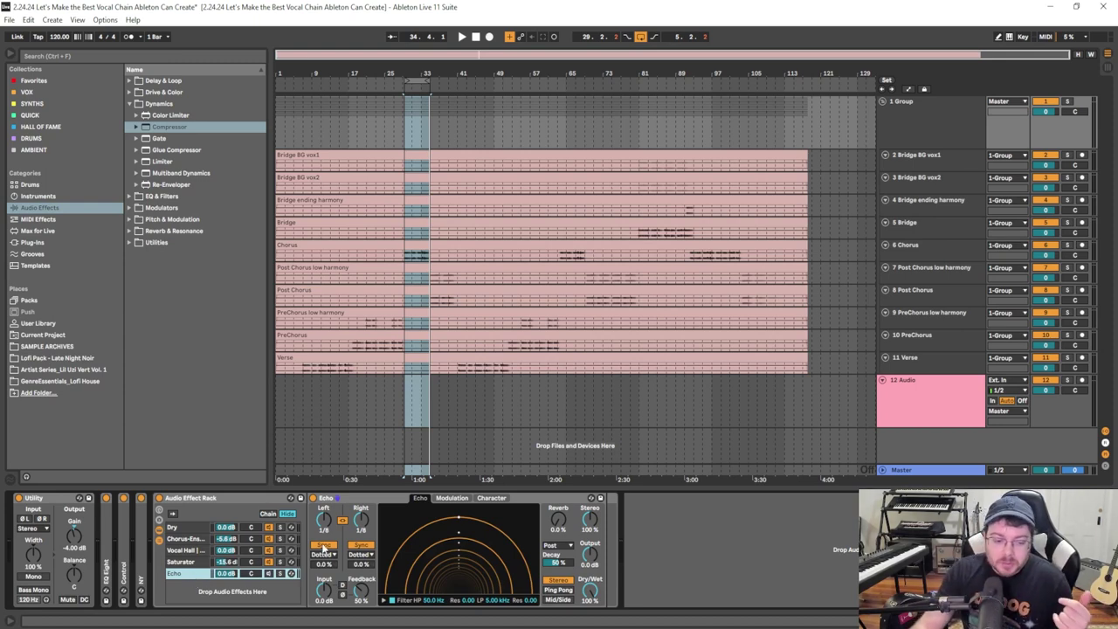
# Set Echo to Notes sync and Mid/Side, and raise its high-pass filter to 188 Hz.
pyautogui.click(324, 554)
pyautogui.click(331, 566)
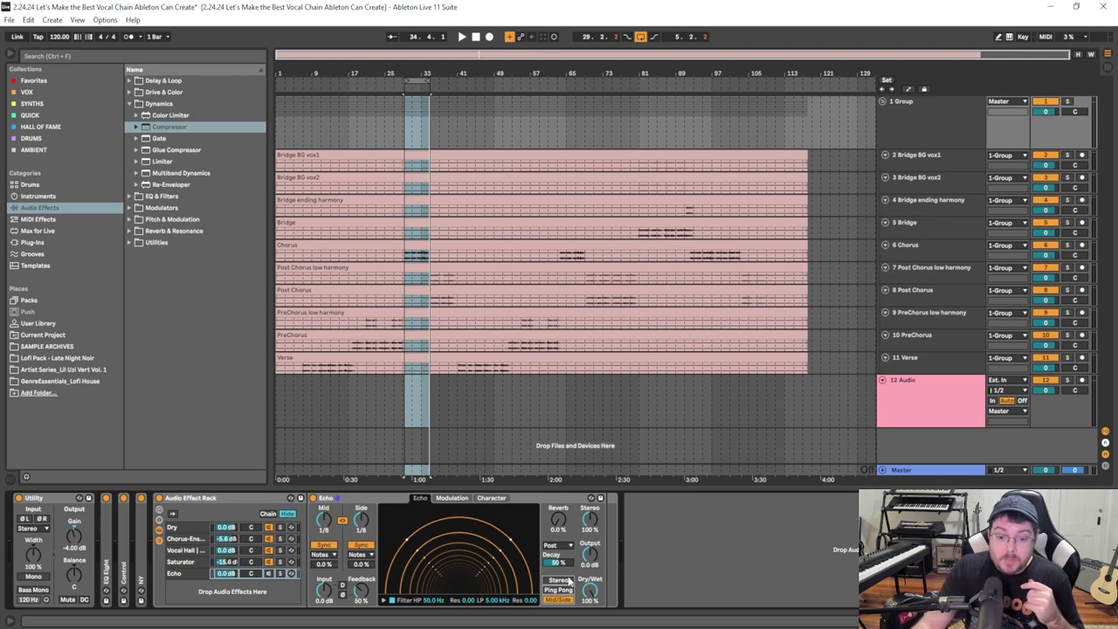
pyautogui.click(561, 601)
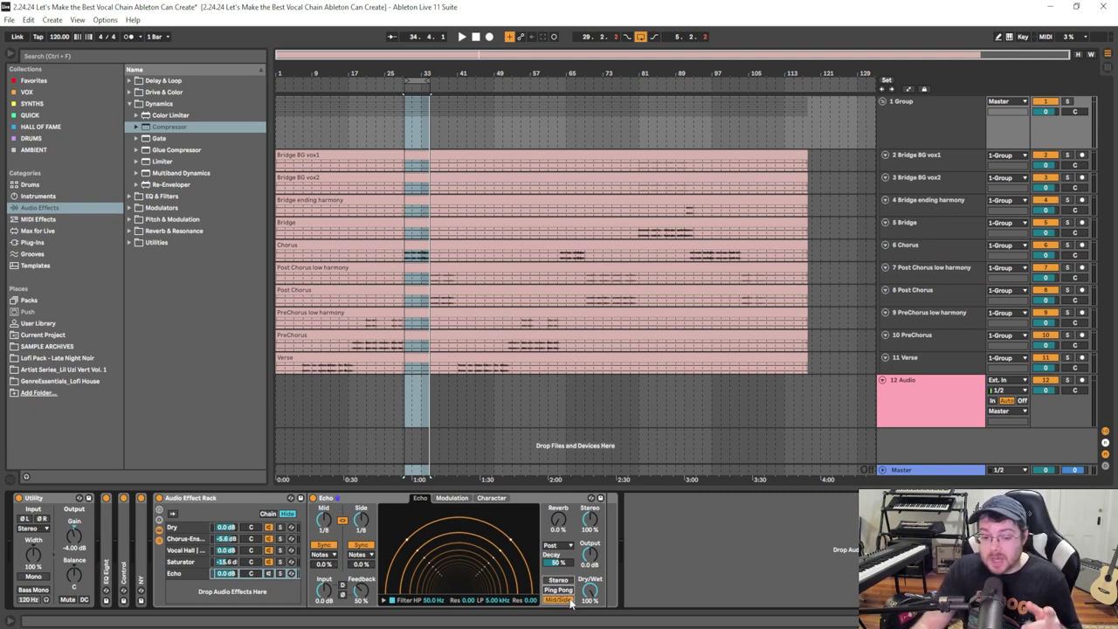
pyautogui.click(385, 600)
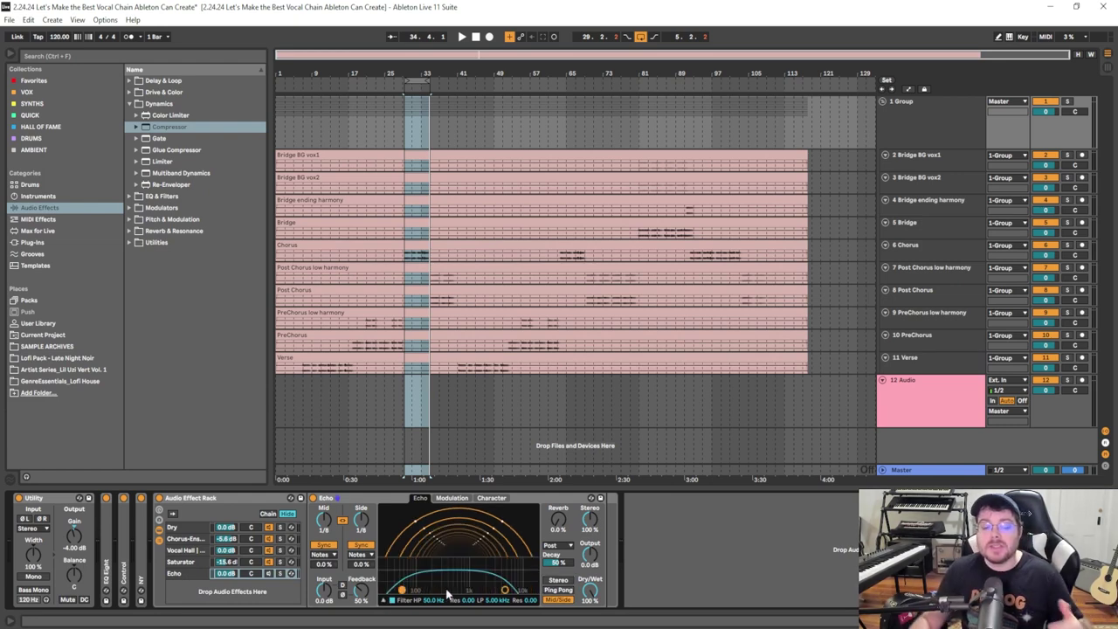
pyautogui.moveTo(402, 591); pyautogui.dragTo(429, 590)
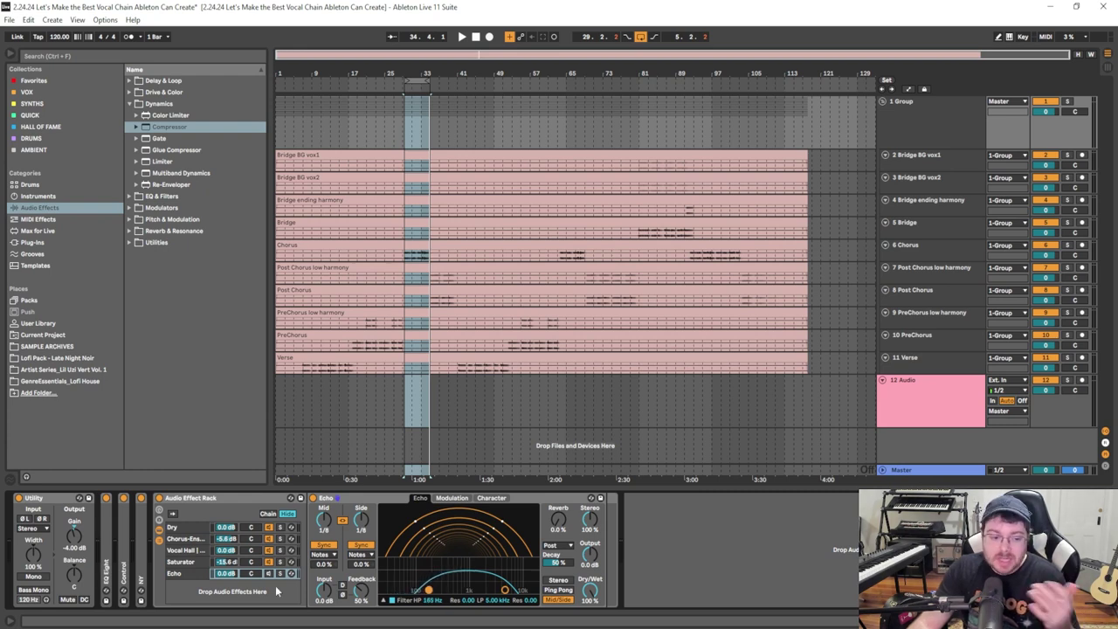
# Raise Echo's low-pass to 16.2 kHz and lower the Echo chain to -12.7 dB.
pyautogui.doubleClick(108, 573)
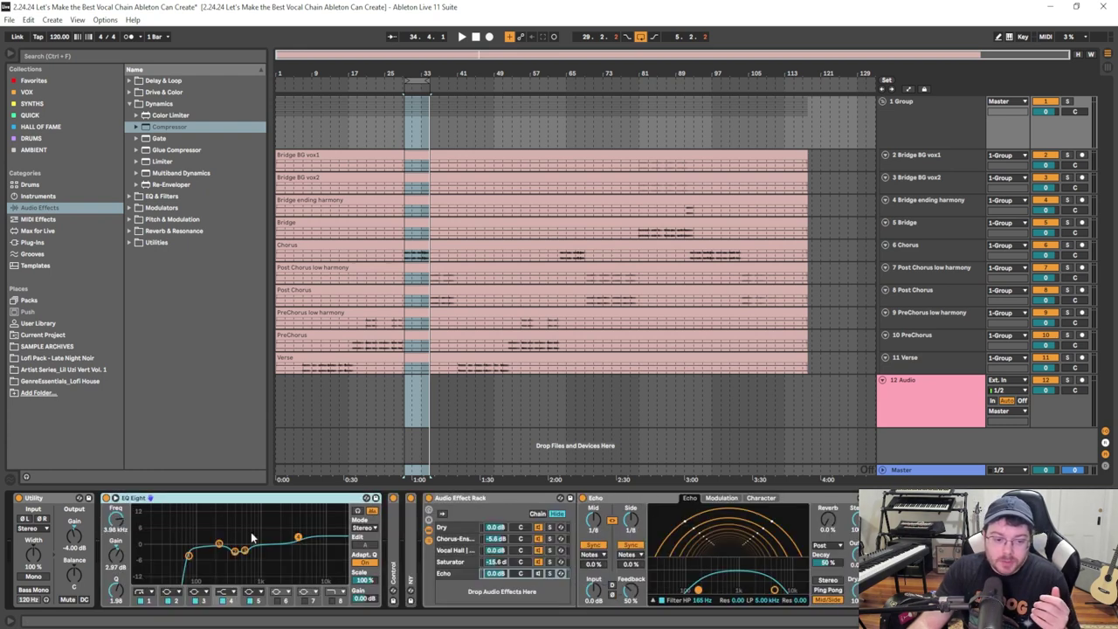
pyautogui.doubleClick(158, 500)
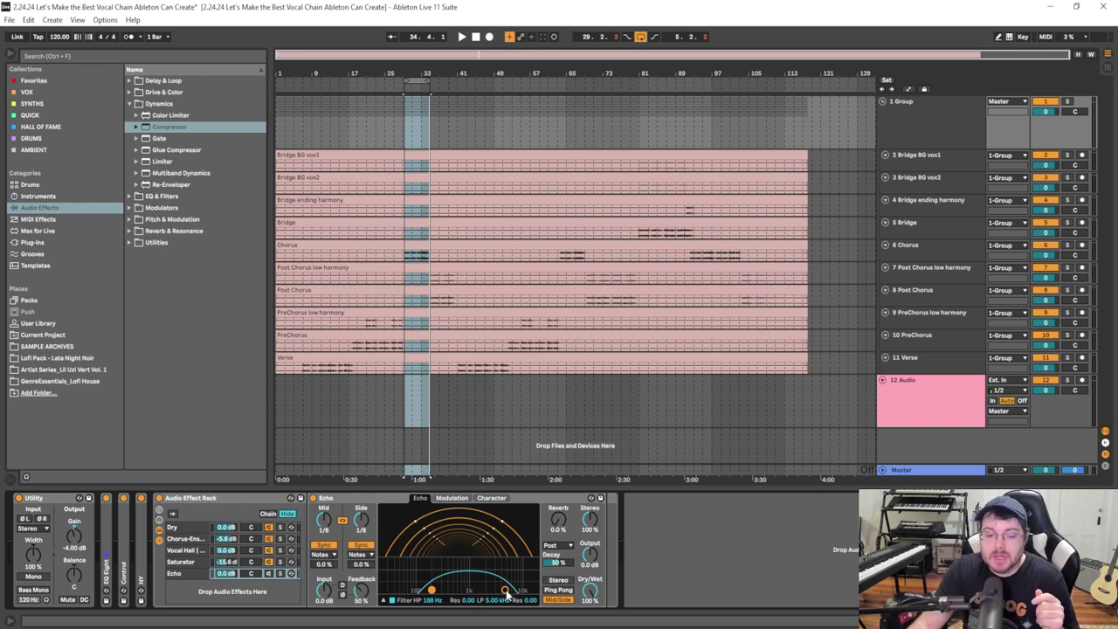
pyautogui.moveTo(505, 594); pyautogui.dragTo(531, 591)
pyautogui.press('space')
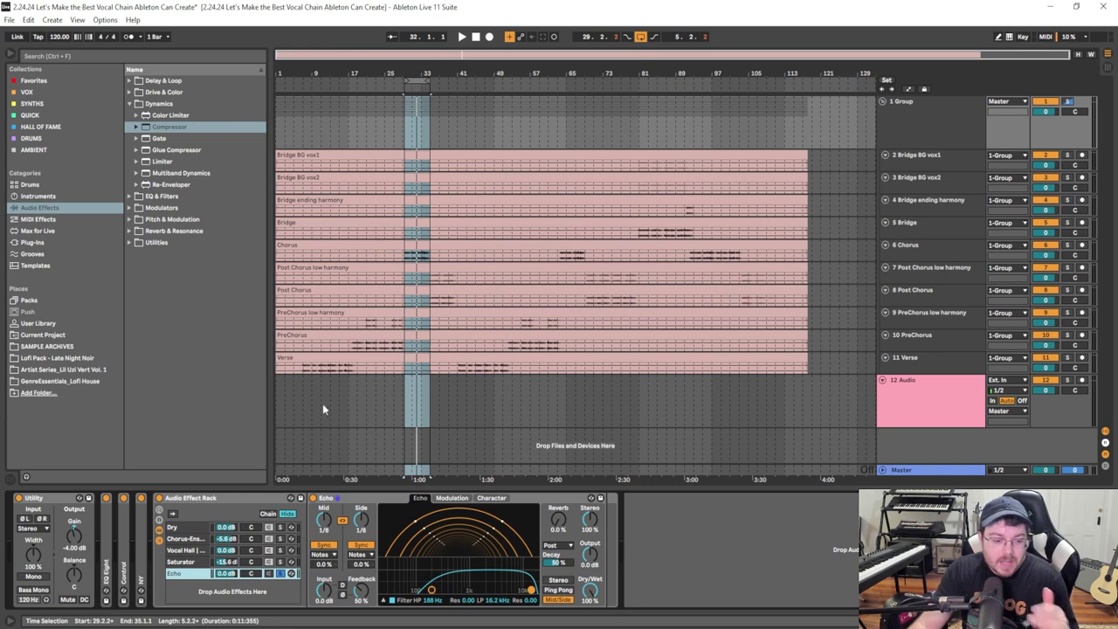
pyautogui.moveTo(229, 574); pyautogui.dragTo(229, 583)
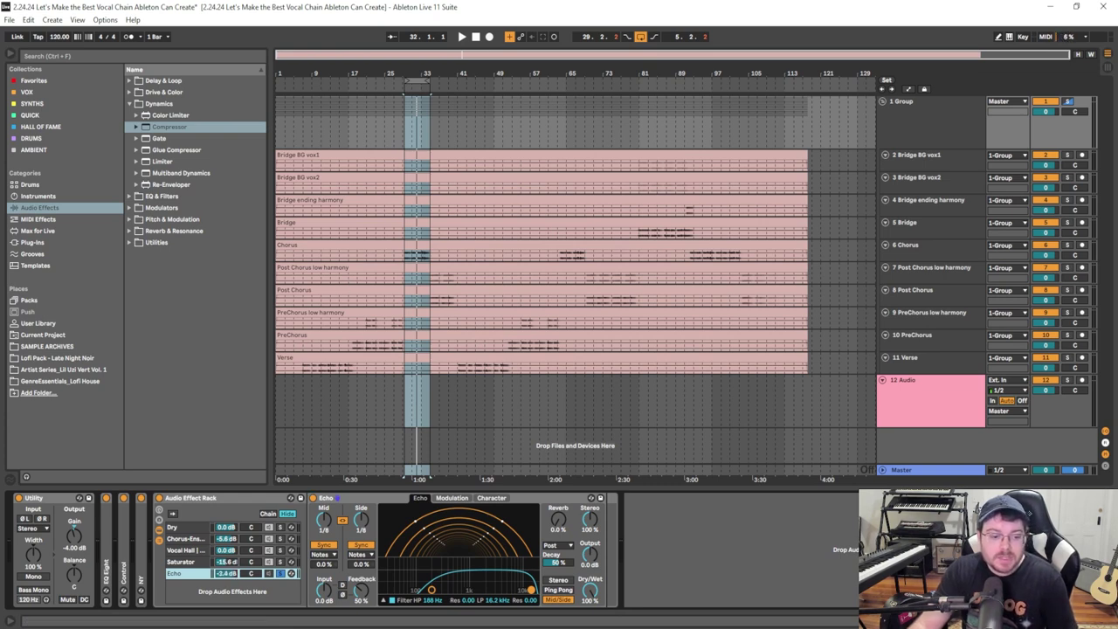
pyautogui.doubleClick(188, 498)
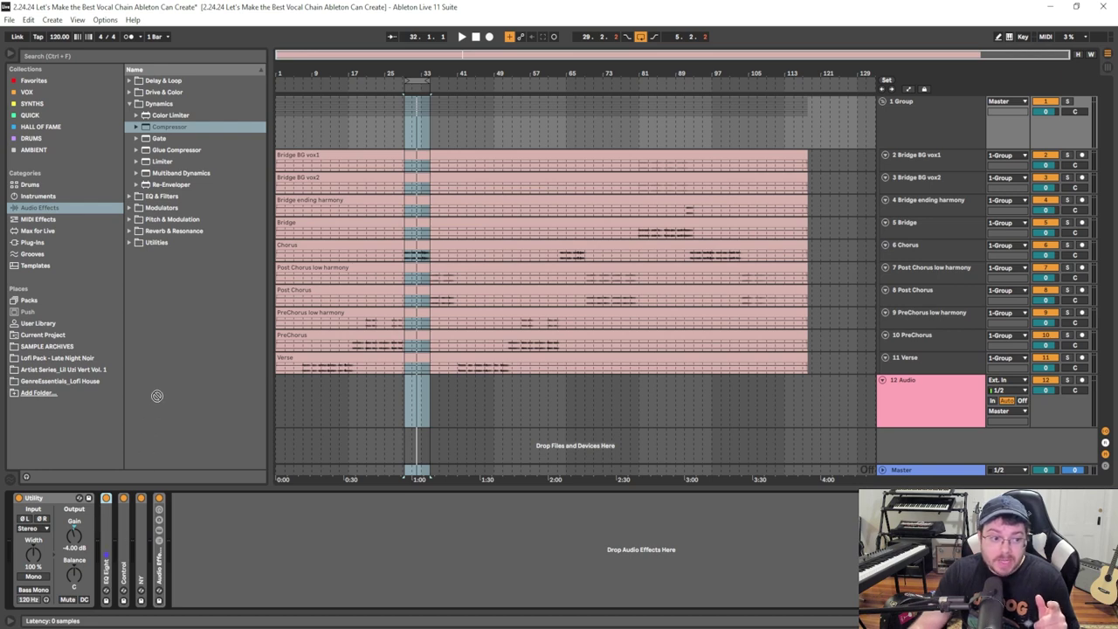
pyautogui.click(65, 325)
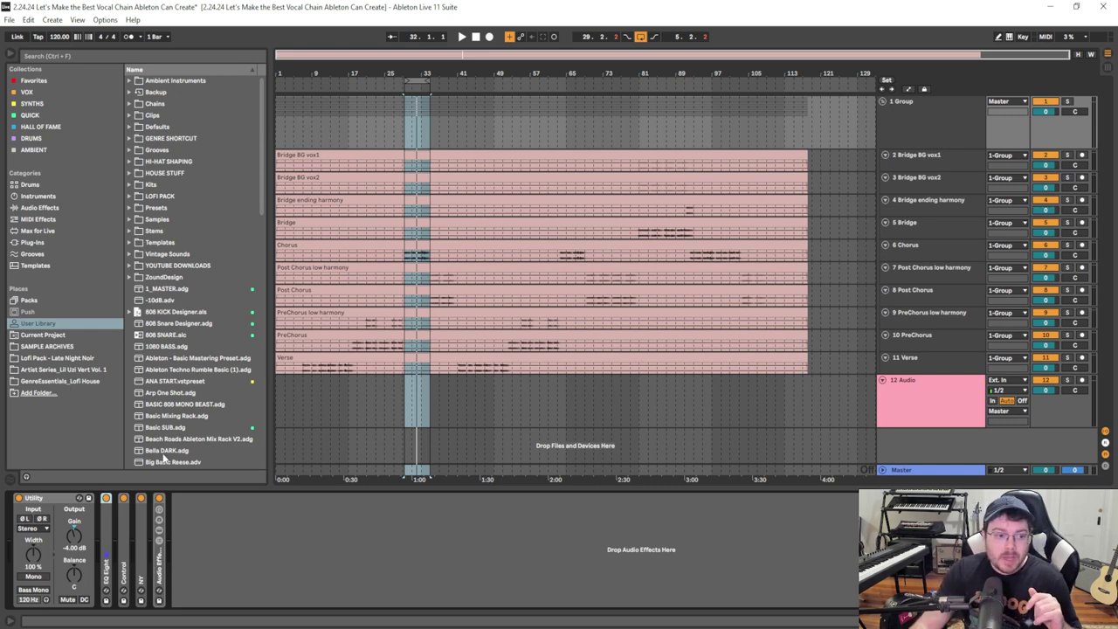
pyautogui.click(70, 208)
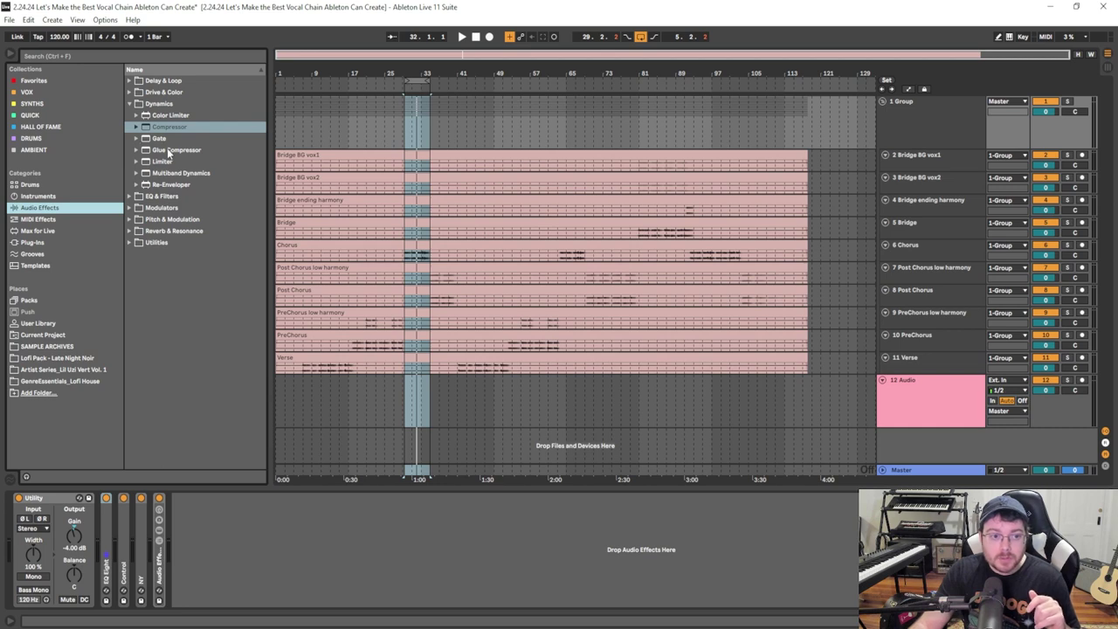
# Add a Glue Compressor at the chain's end with Soft clip on and threshold at -15.2 dB.
pyautogui.moveTo(167, 150); pyautogui.dragTo(214, 543)
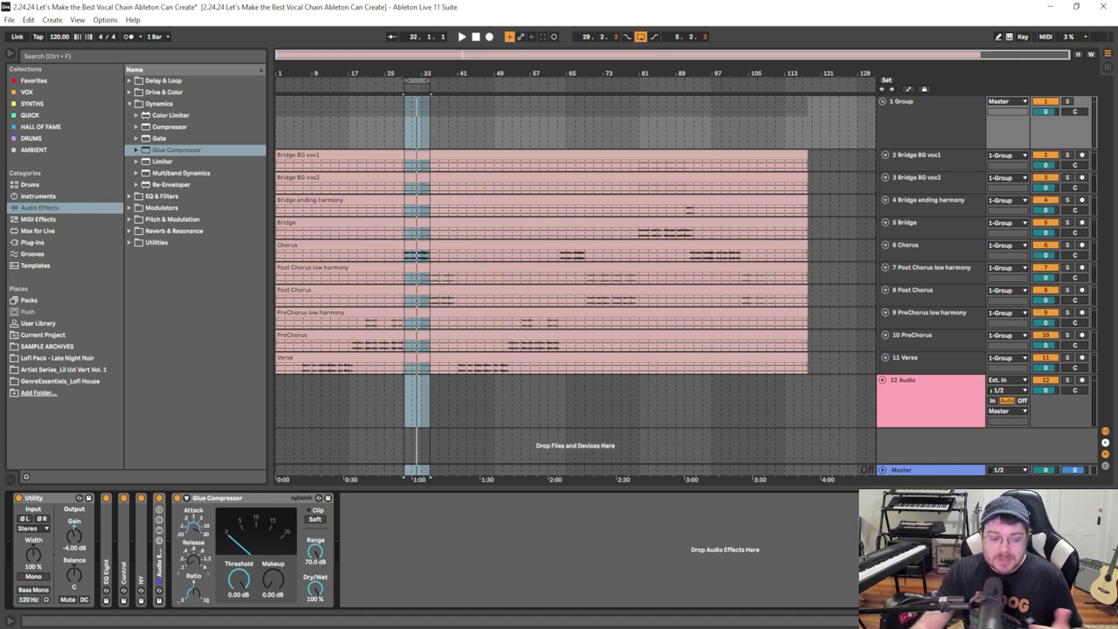
pyautogui.click(315, 519)
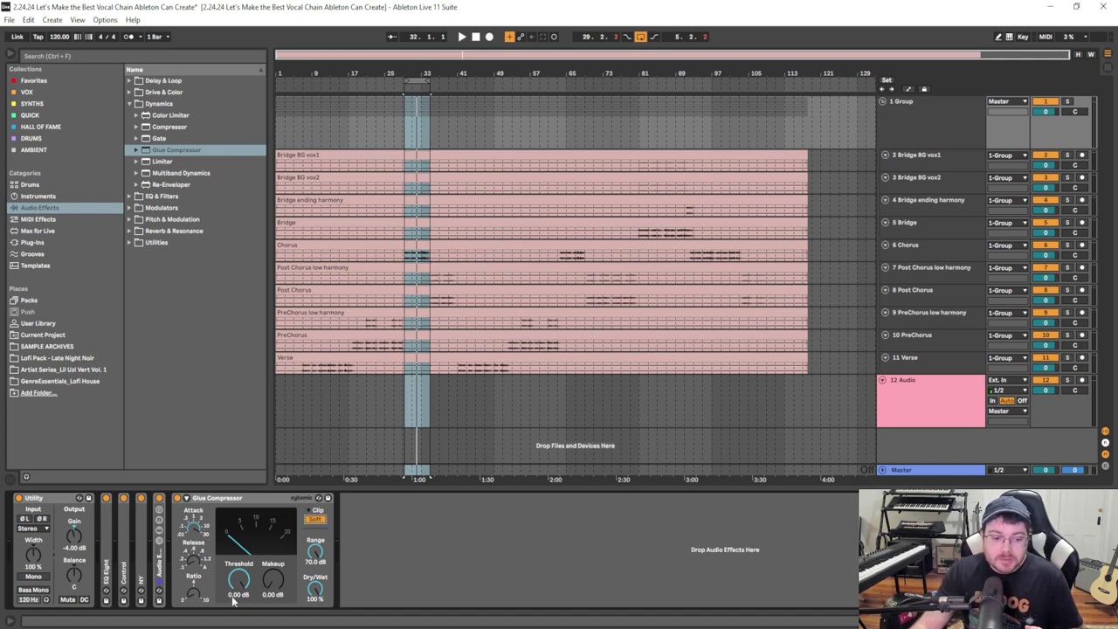
pyautogui.moveTo(236, 580); pyautogui.dragTo(236, 587)
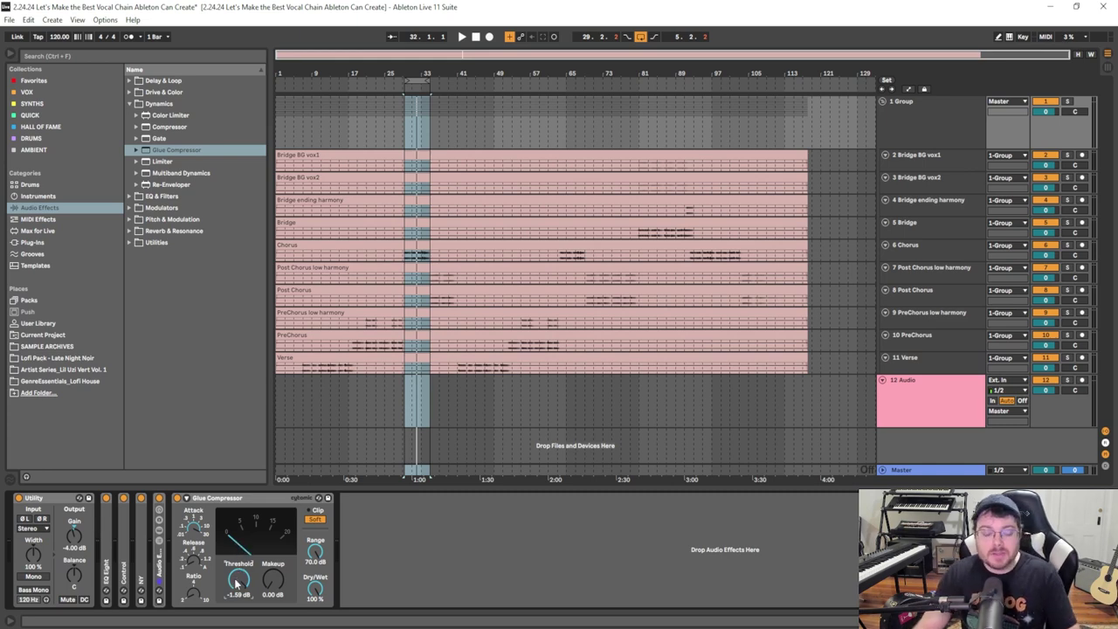
pyautogui.press('space')
pyautogui.moveTo(236, 583); pyautogui.dragTo(236, 628)
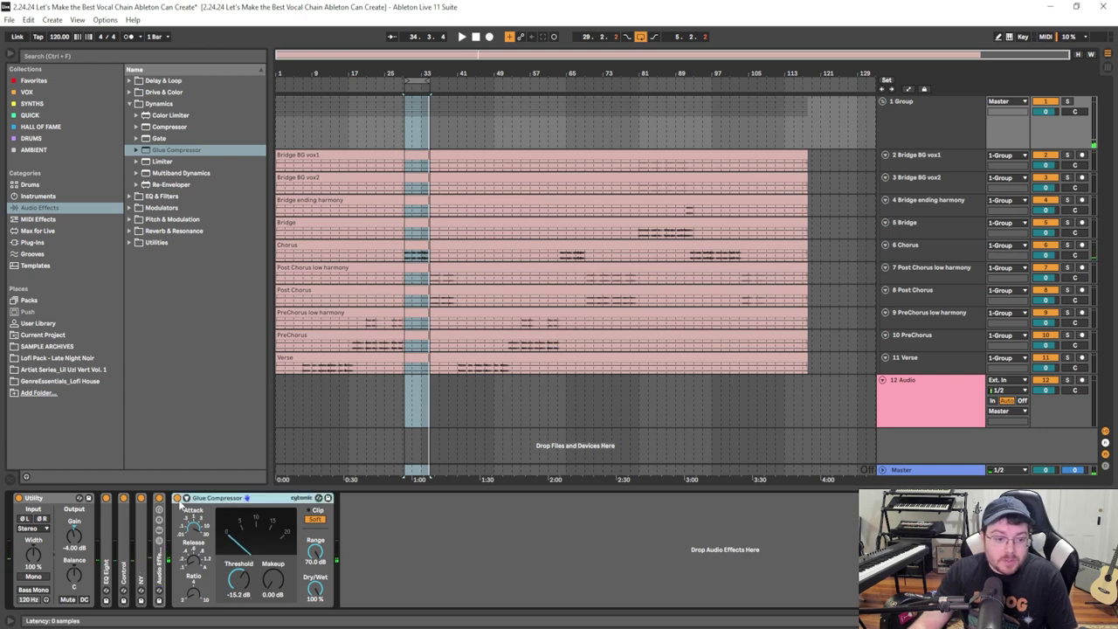
# Select the Utility device at the start of the chain.
pyautogui.click(62, 503)
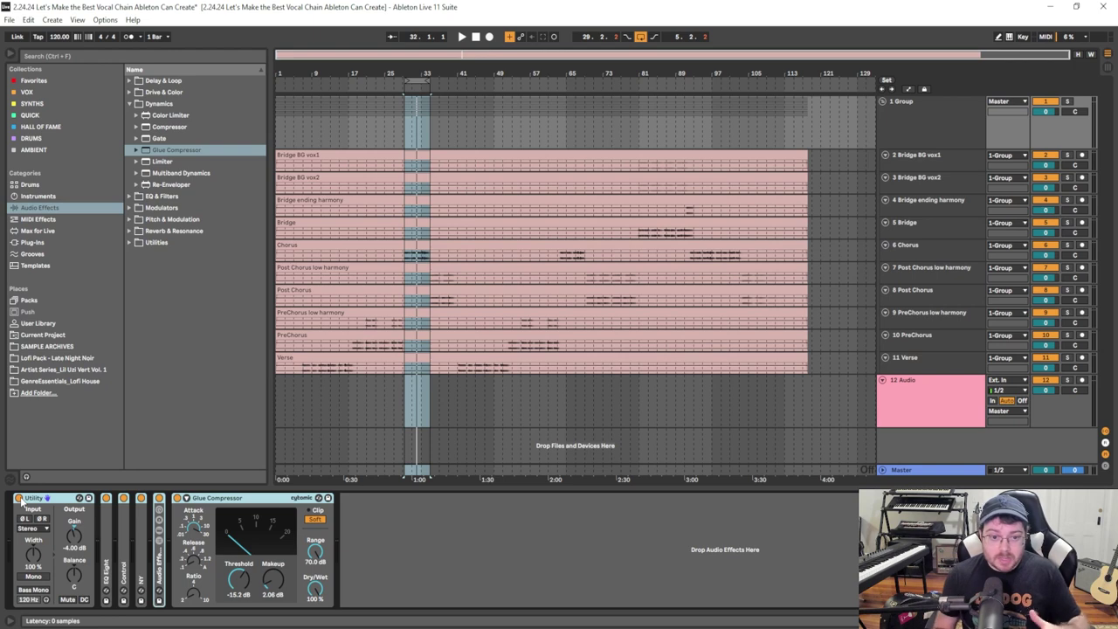
# Group all devices from Utility to Glue Compressor into one rack and begin renaming it 'Ableton Voc'.
pyautogui.click(253, 501)
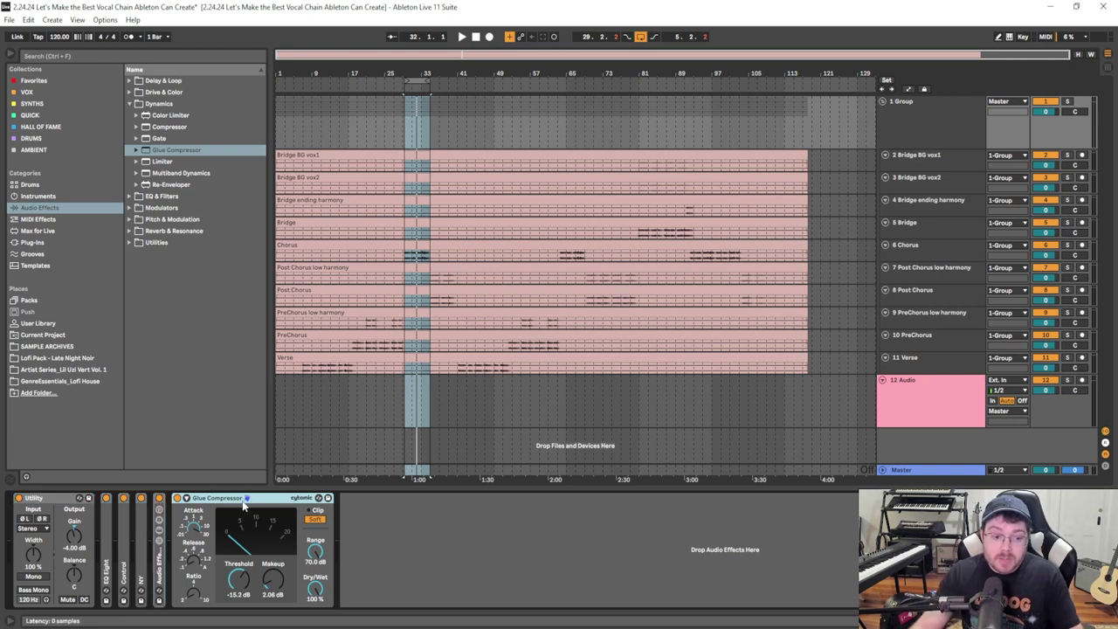
pyautogui.click(63, 500)
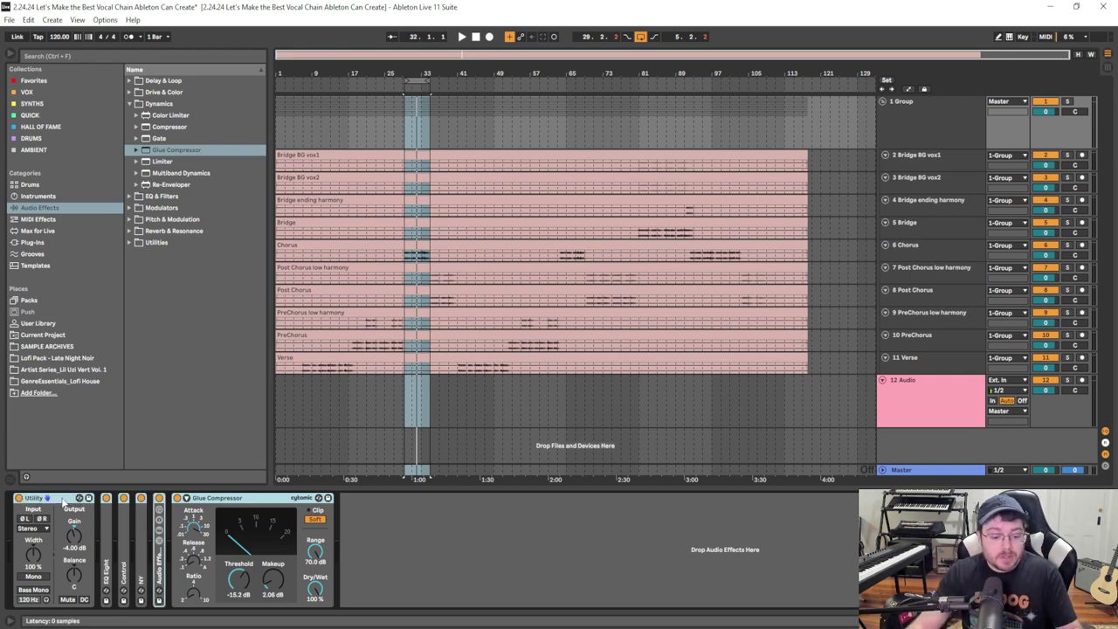
pyautogui.hotkey('ctrl', 'a')
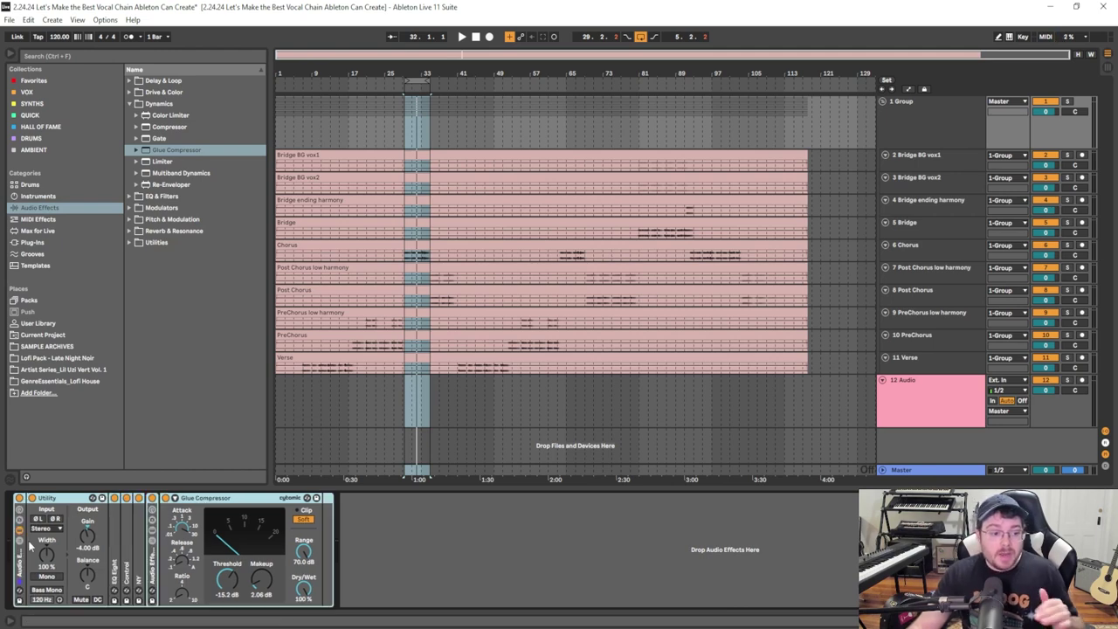
pyautogui.hotkey('ctrl', 'g')
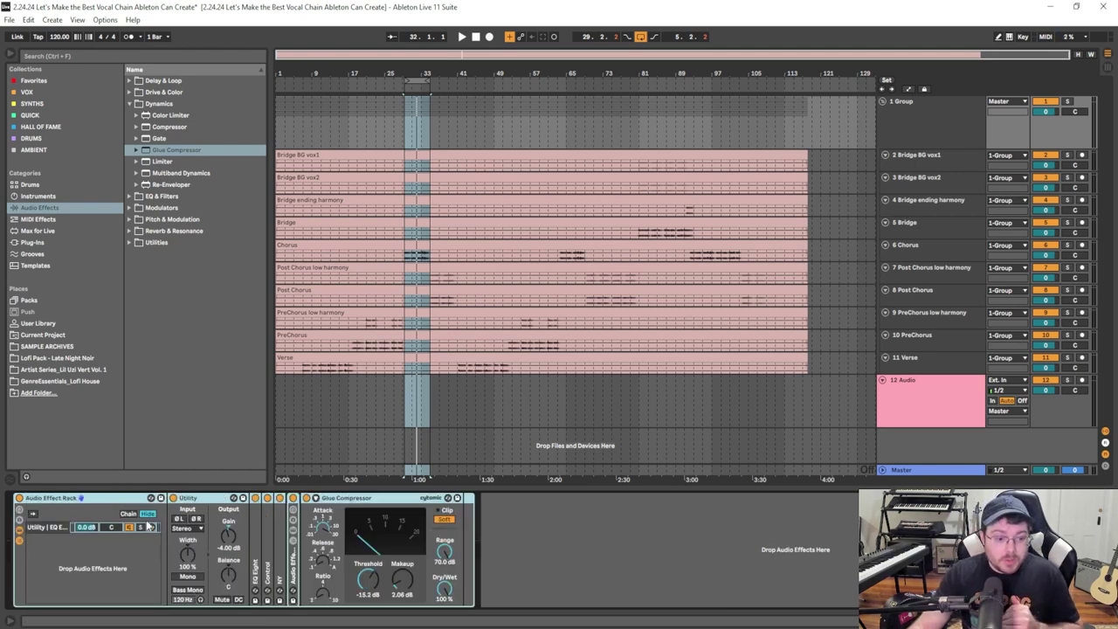
pyautogui.click(20, 533)
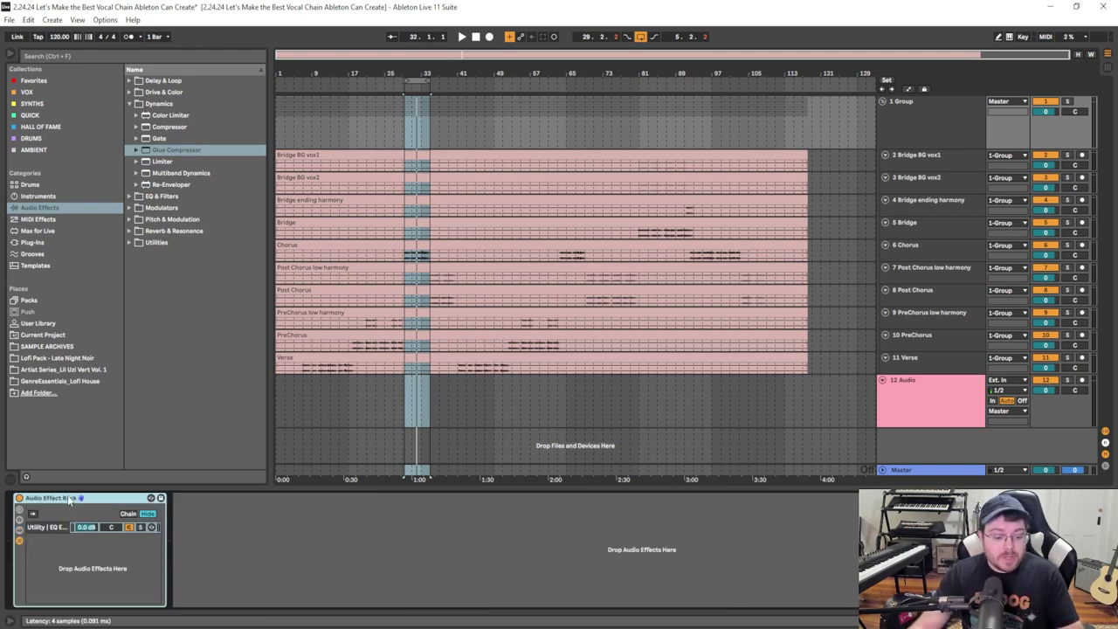
pyautogui.hotkey('ctrl', 'r')
pyautogui.write('Abl')
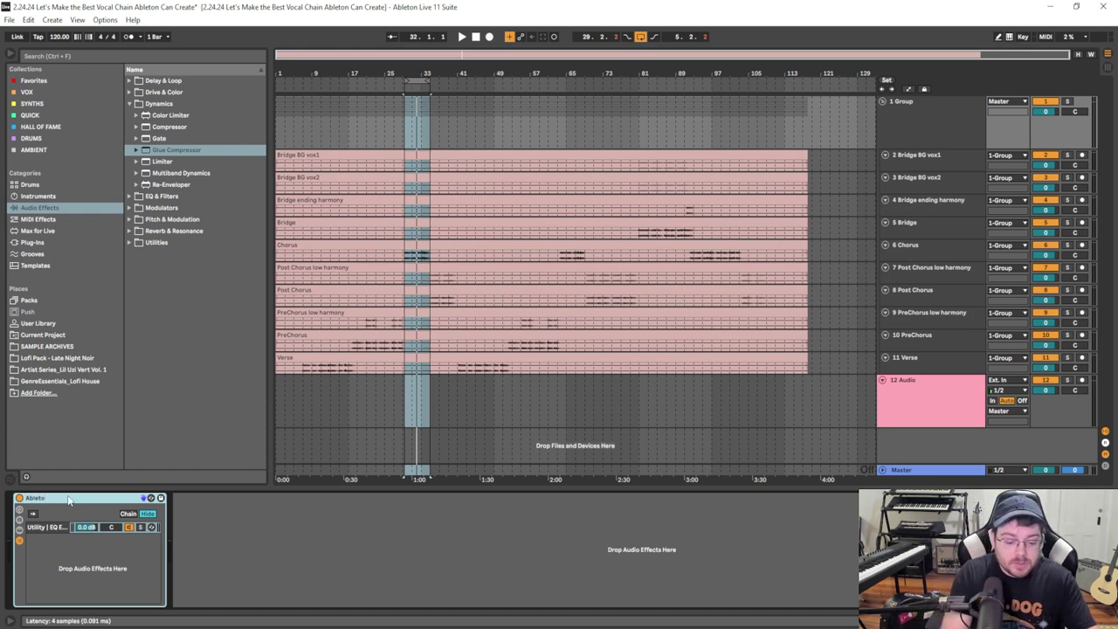
pyautogui.write('eton Vocal Chain')
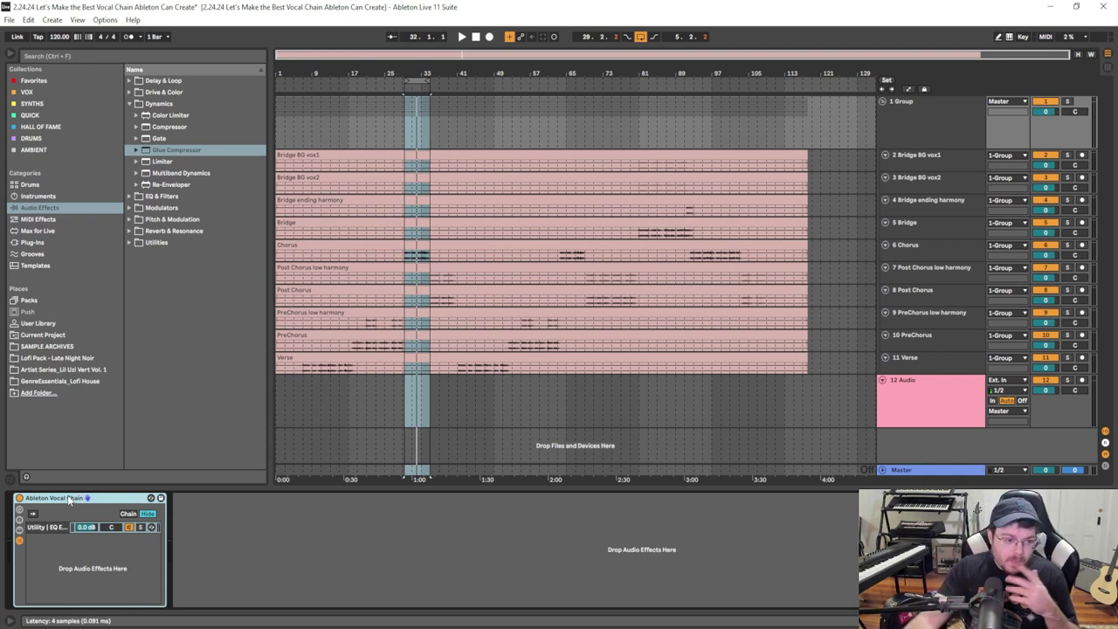
# Reveal the devices inside Ableton Vocal Chain and expand the nested Audio Effect Rack to its Echo chain.
pyautogui.doubleClick(69, 498)
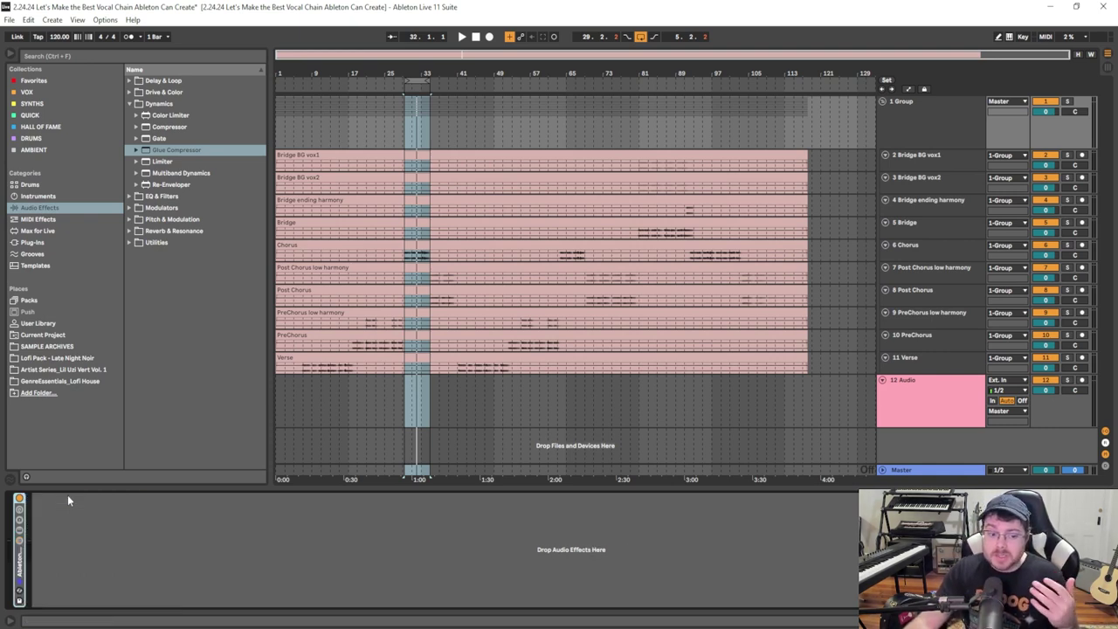
pyautogui.doubleClick(69, 499)
pyautogui.click(20, 539)
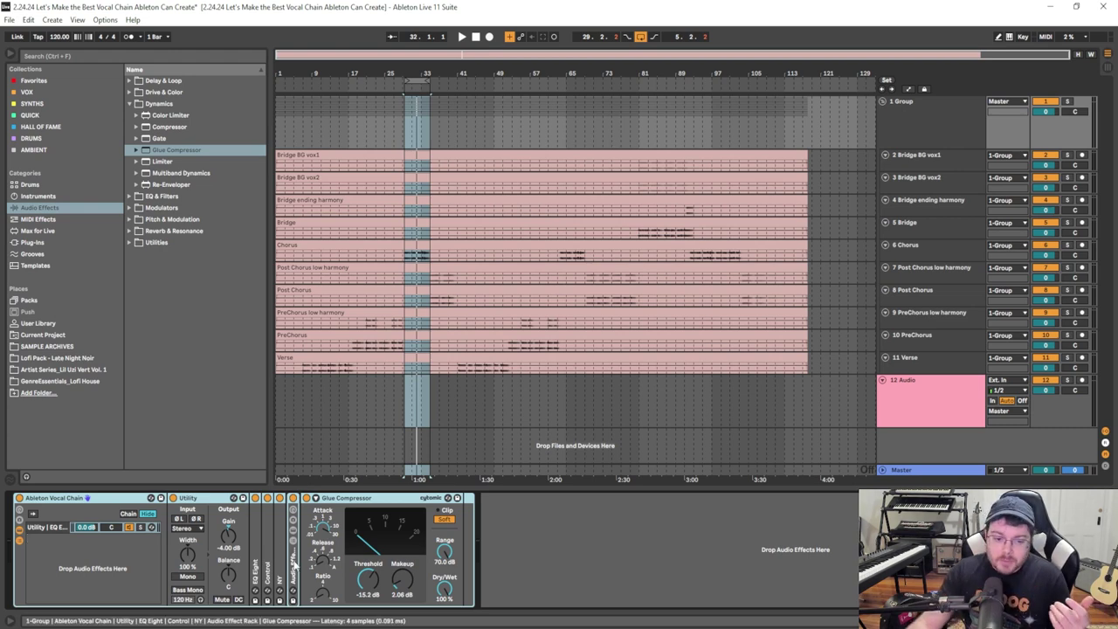
pyautogui.doubleClick(295, 550)
pyautogui.click(407, 576)
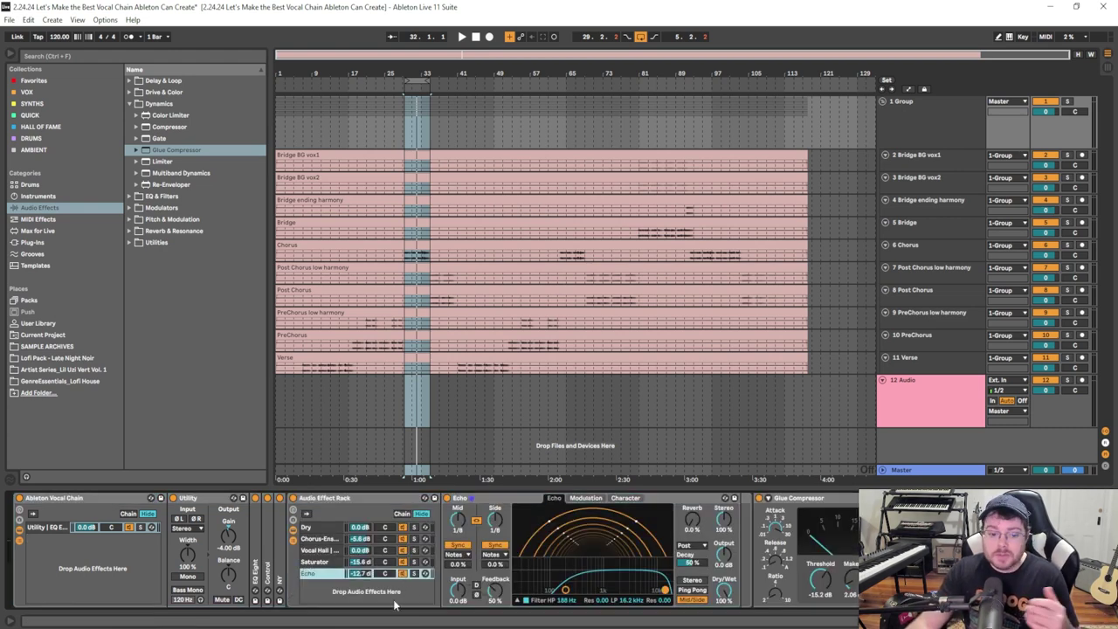